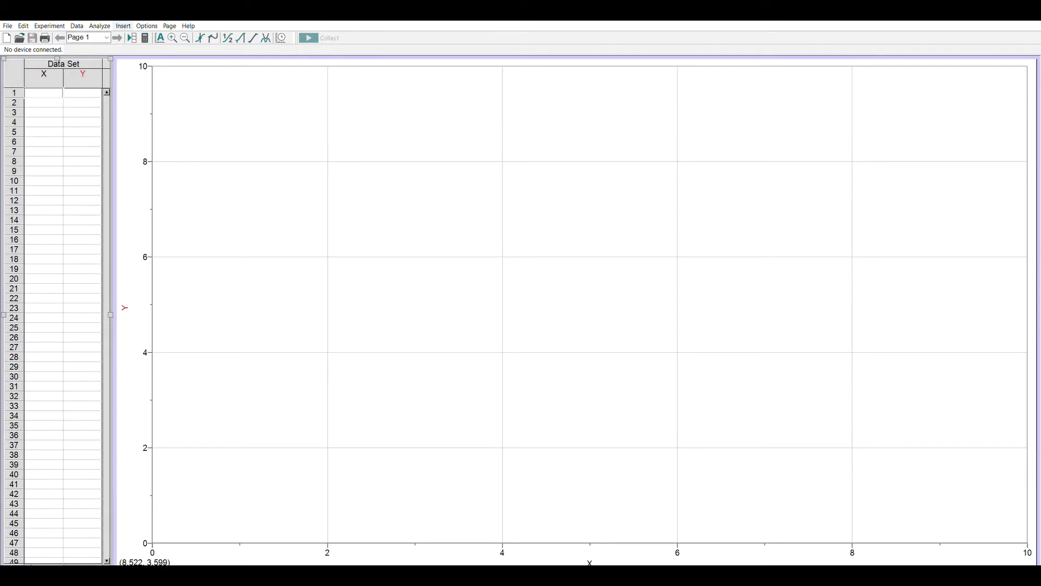
Step: Insert the dune buggy movie and resize its window to sit large over the graph
click(139, 107)
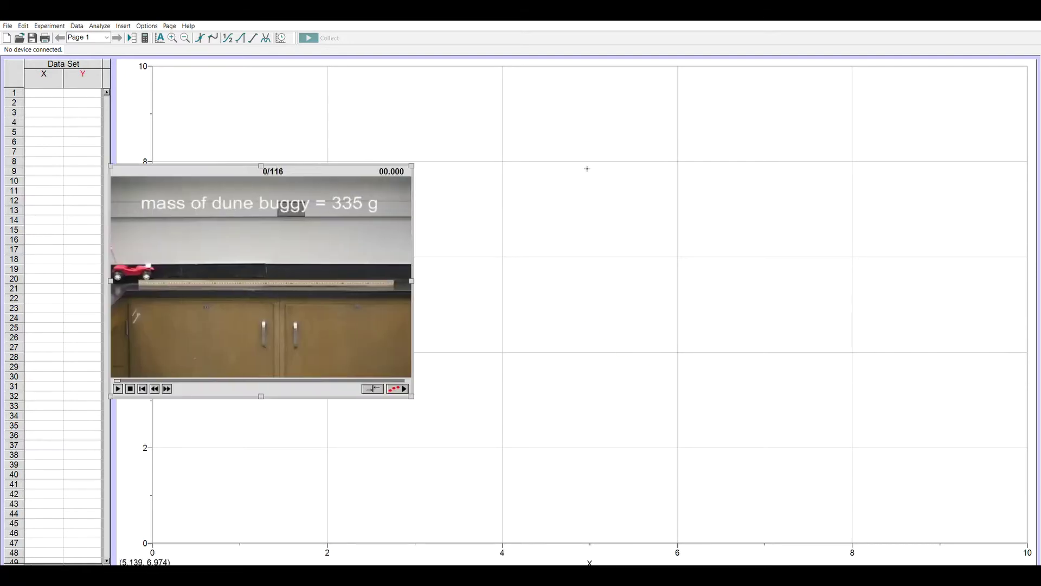
drag(412, 165, 570, 91)
drag(528, 396, 650, 480)
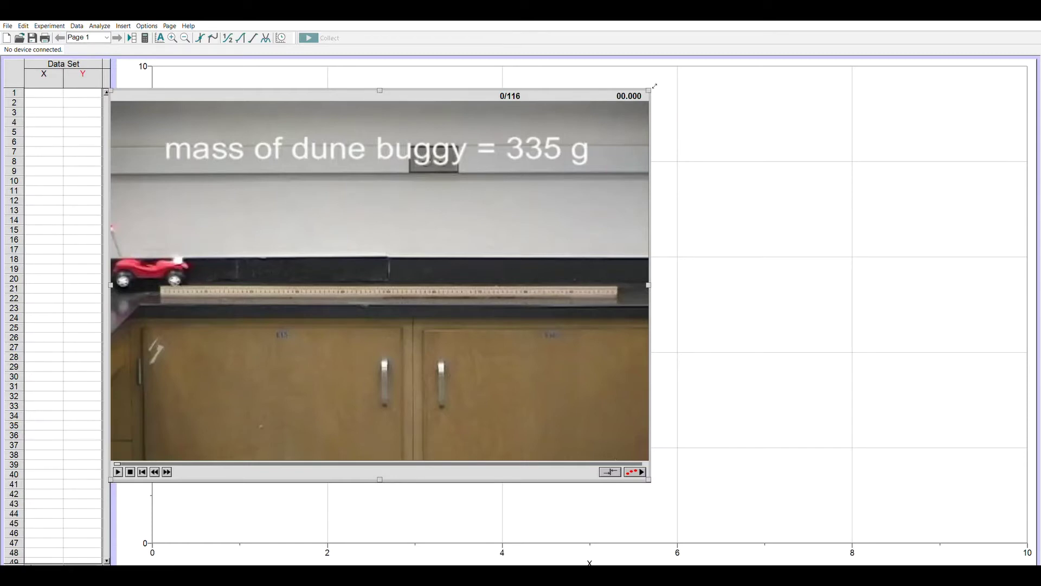
drag(648, 91, 639, 112)
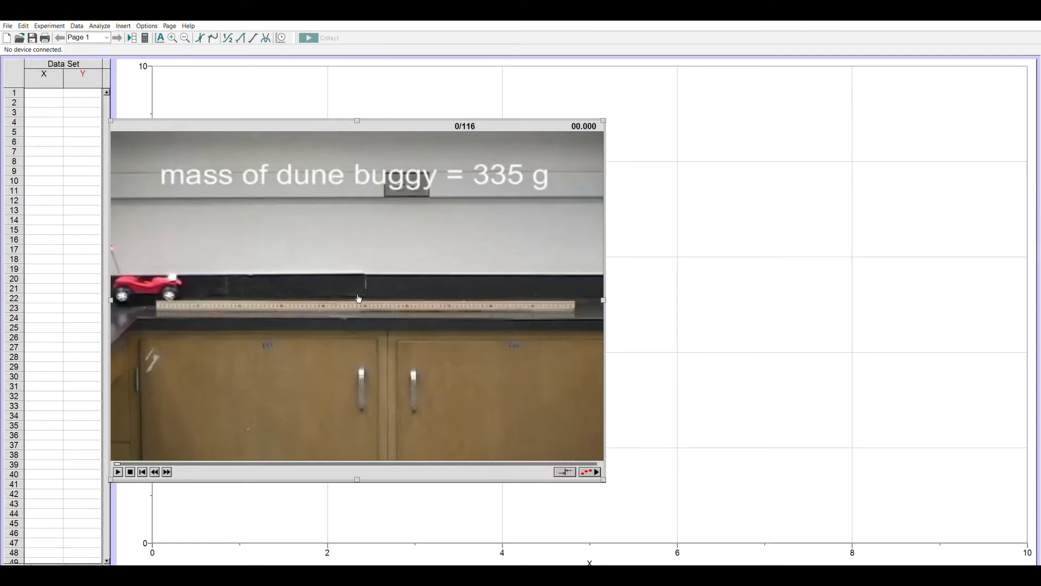
click(117, 471)
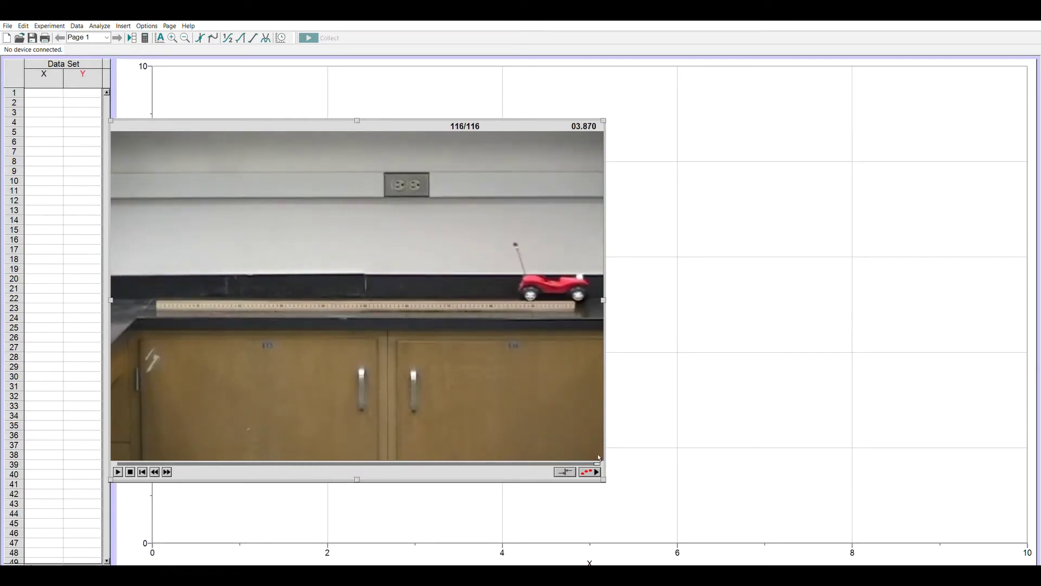
drag(597, 462, 115, 459)
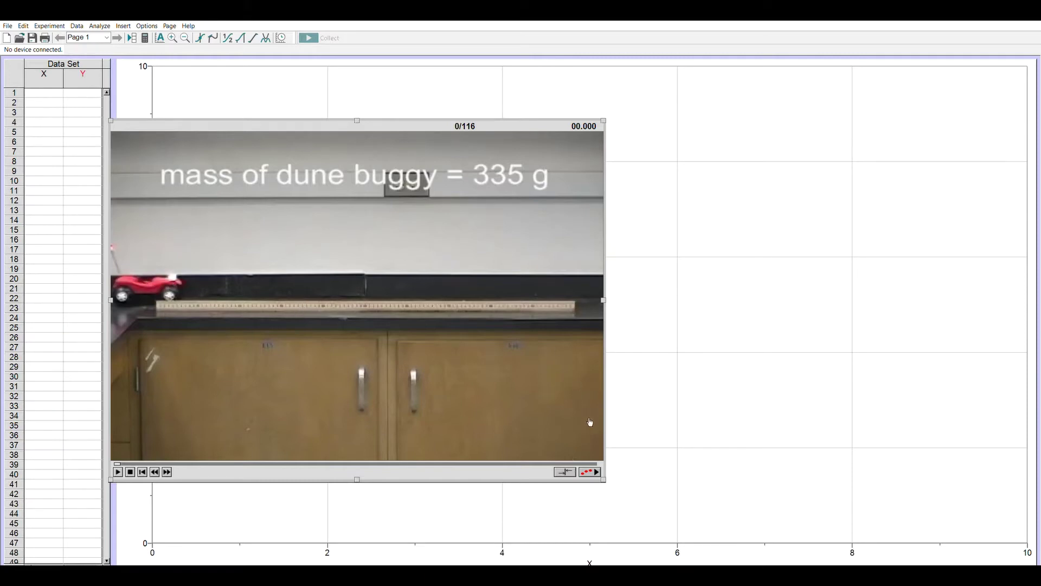
Step: Enable video analysis on the dune buggy movie and choose the Add Point tool
click(594, 469)
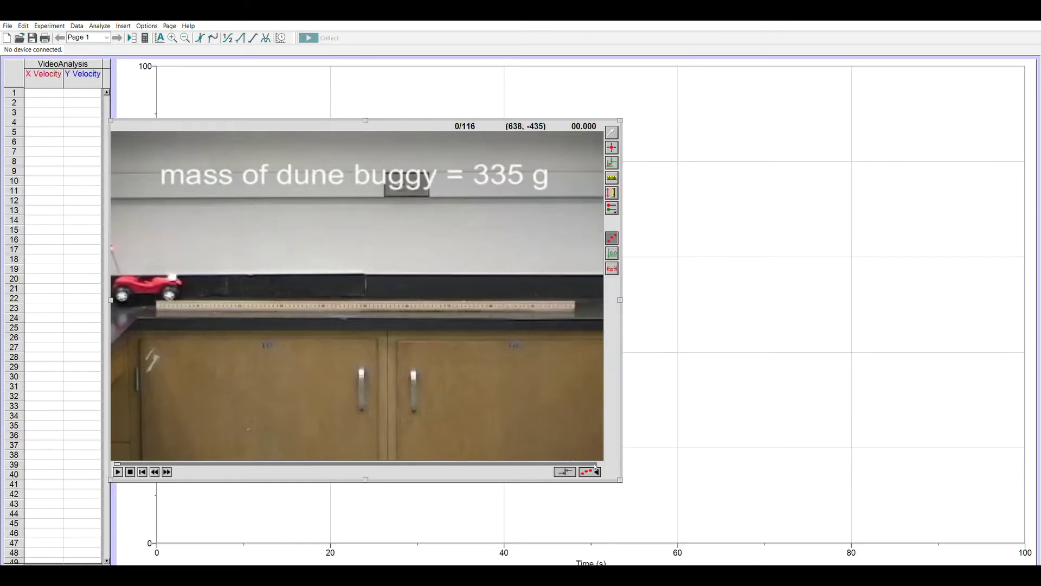
click(613, 139)
Step: Mark the buggy's front wheel in every third frame from 0 to 116, giving 40 points
click(171, 293)
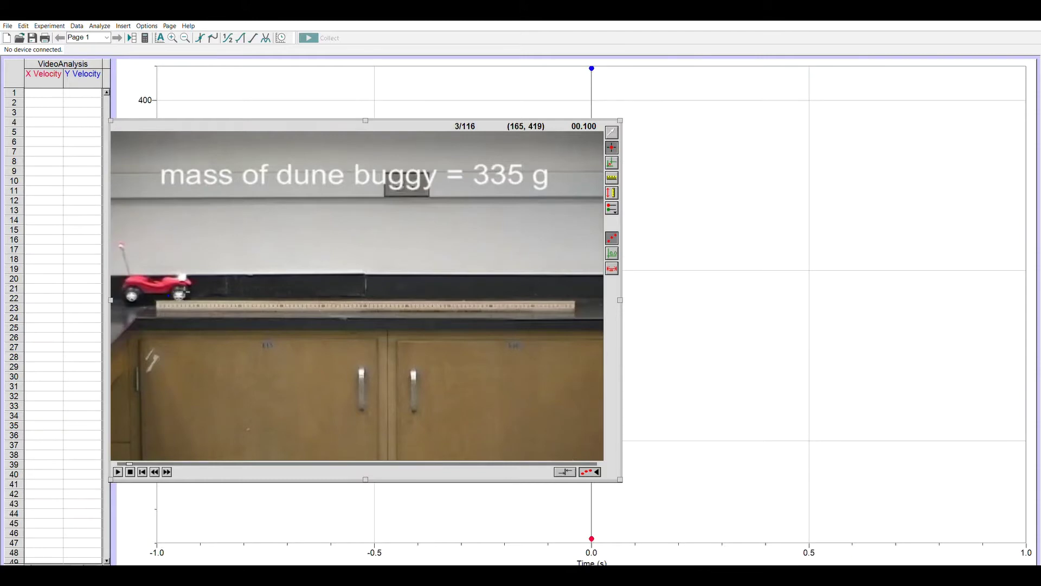
click(185, 293)
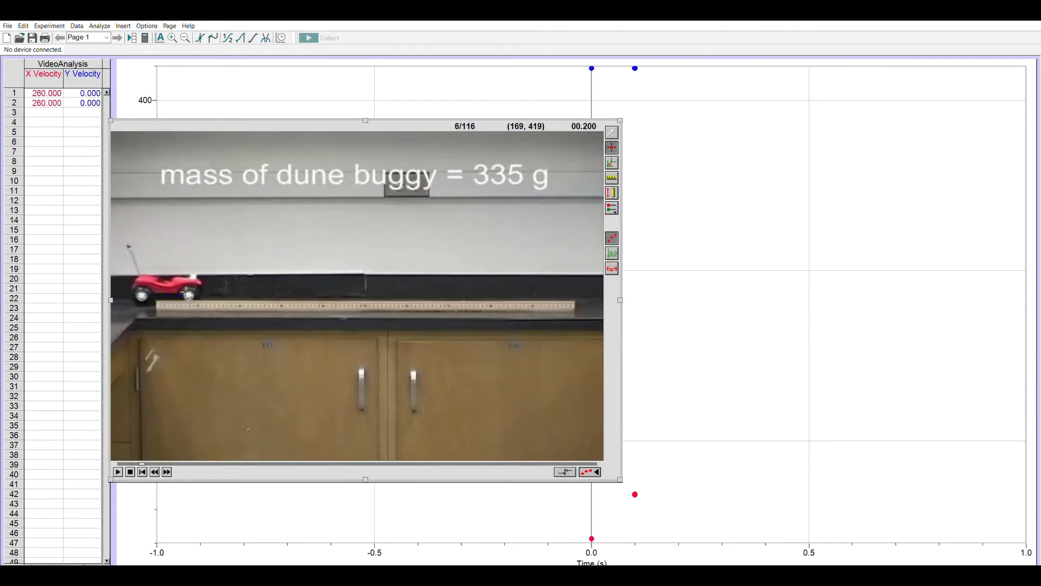
click(197, 293)
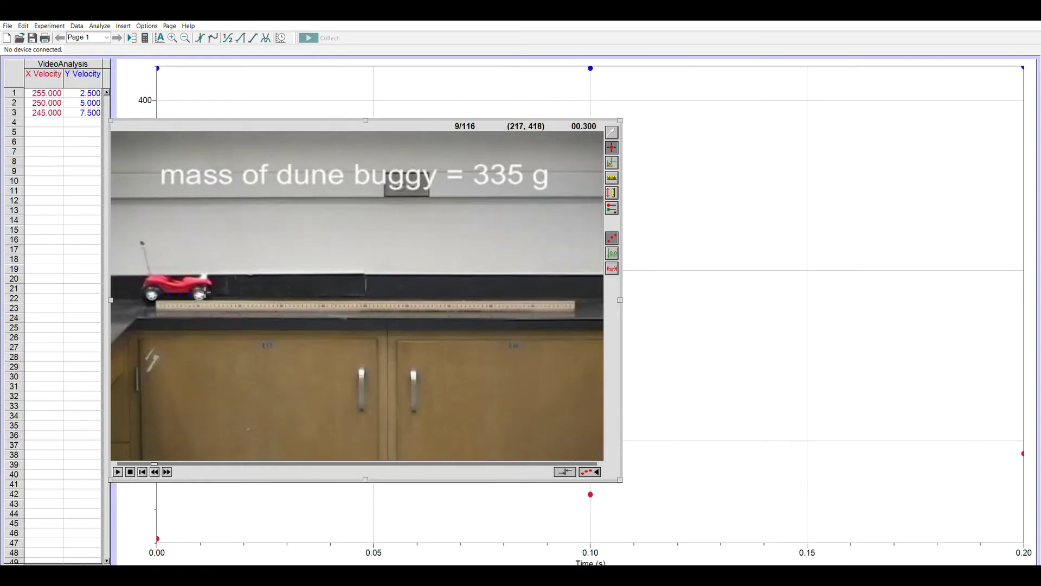
click(216, 293)
click(222, 292)
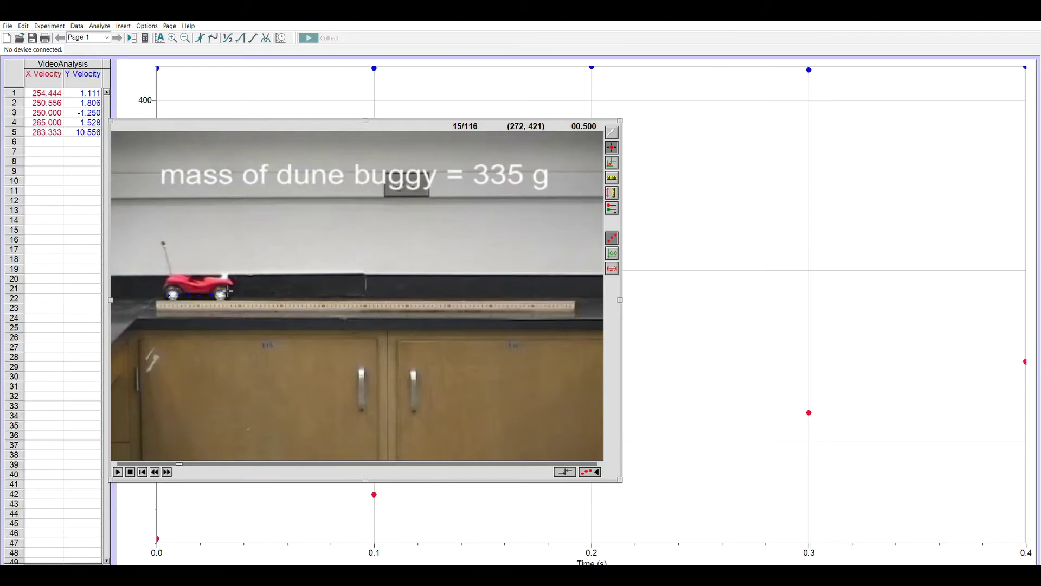
click(234, 293)
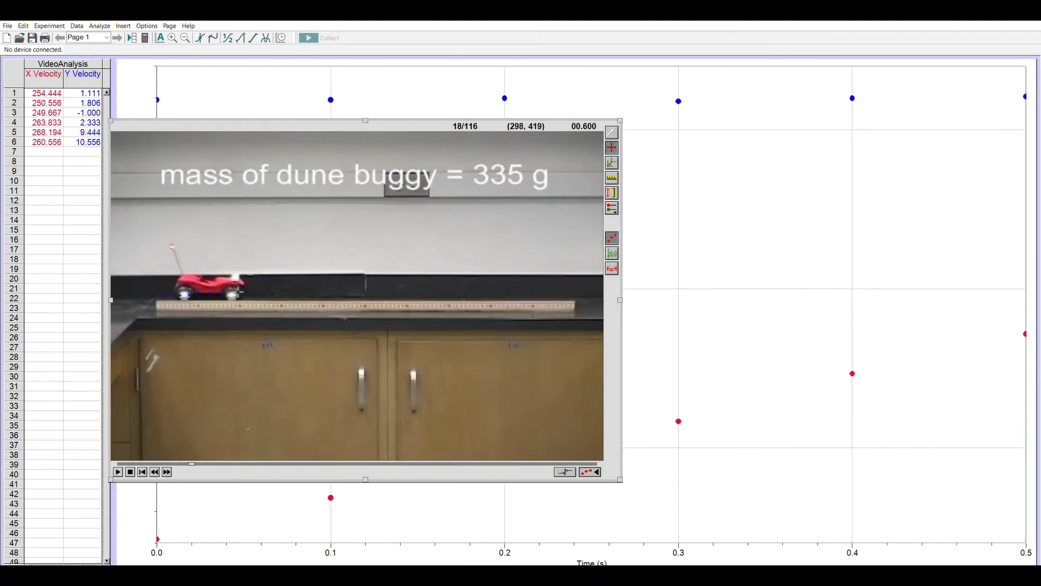
click(239, 292)
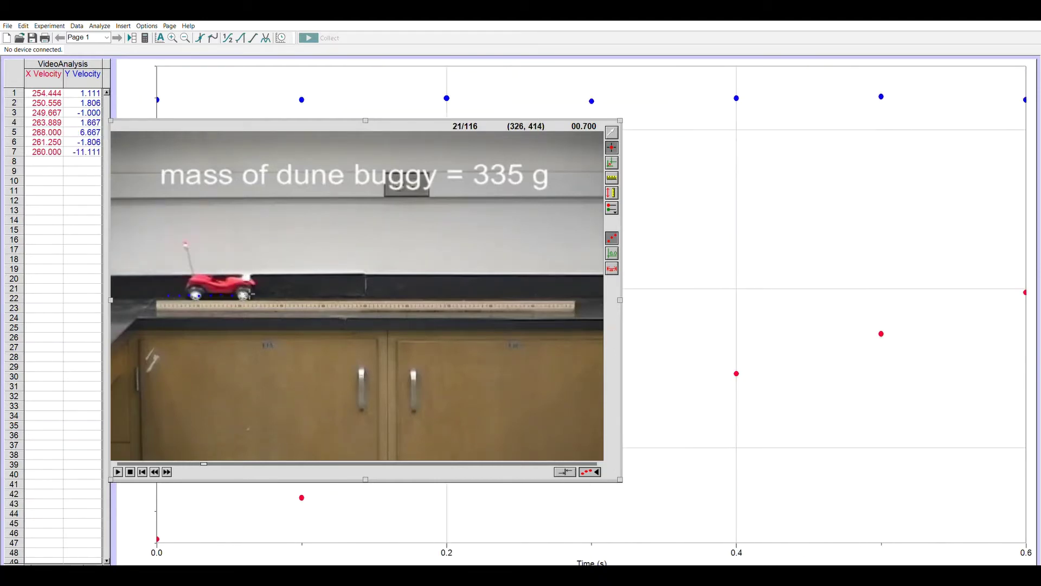
click(251, 292)
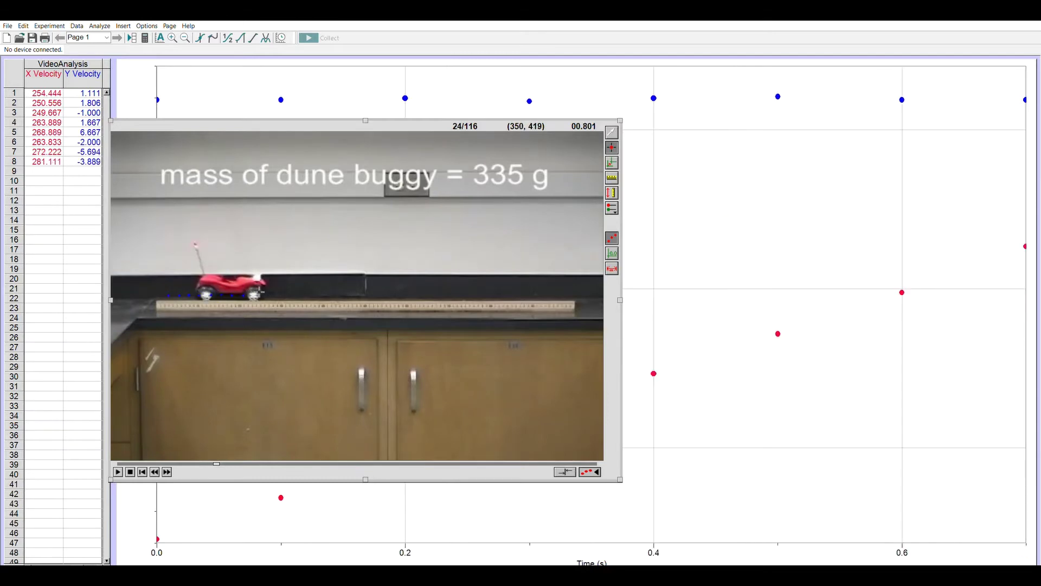
click(259, 293)
click(271, 293)
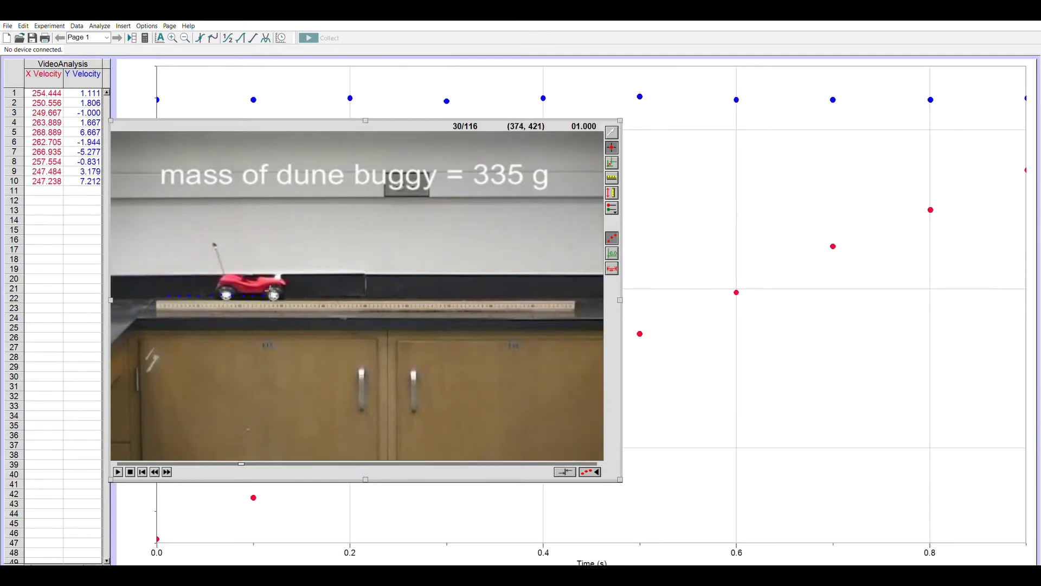
click(282, 292)
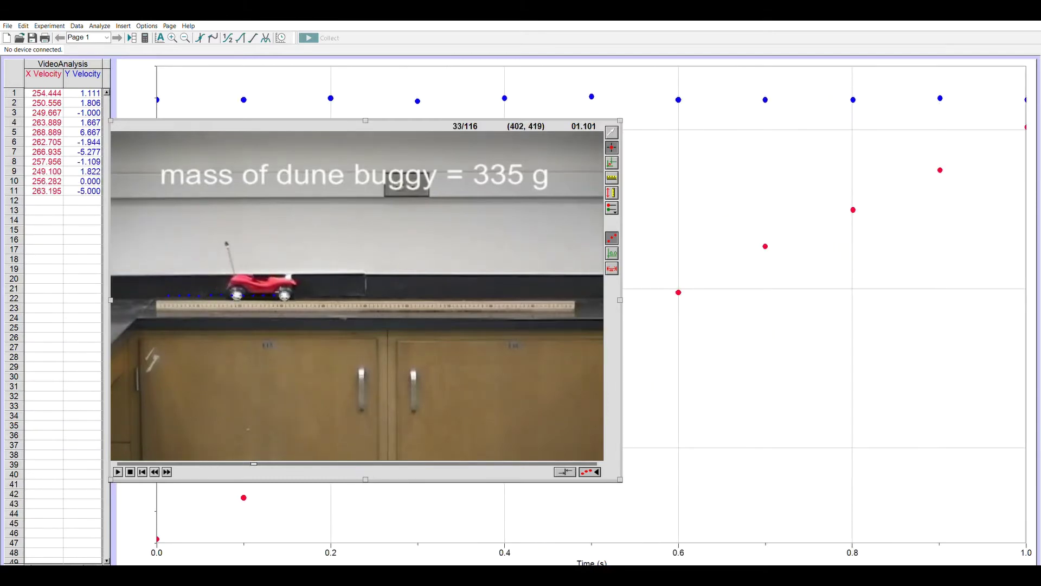
click(294, 293)
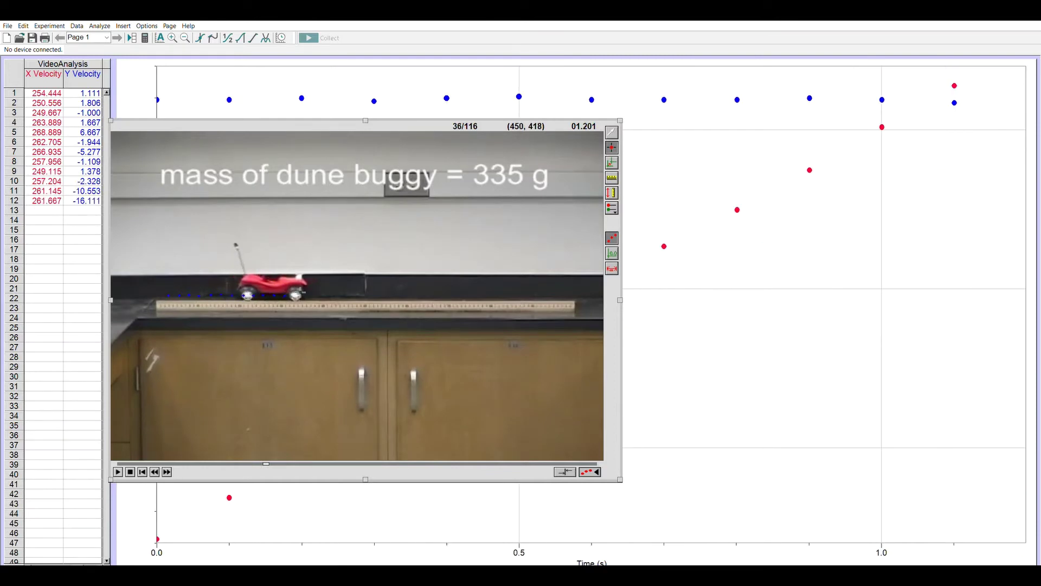
click(302, 293)
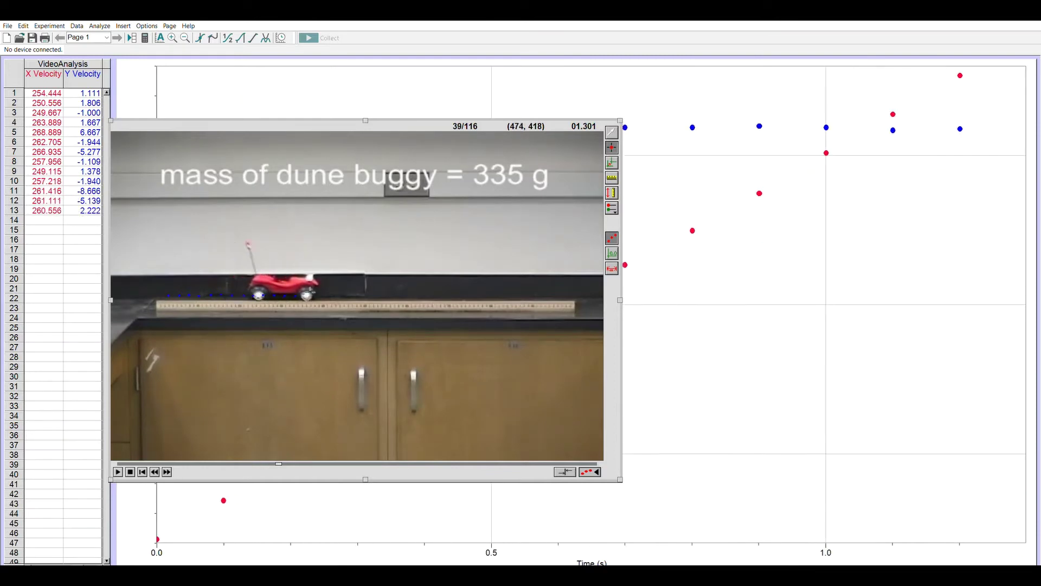
click(315, 293)
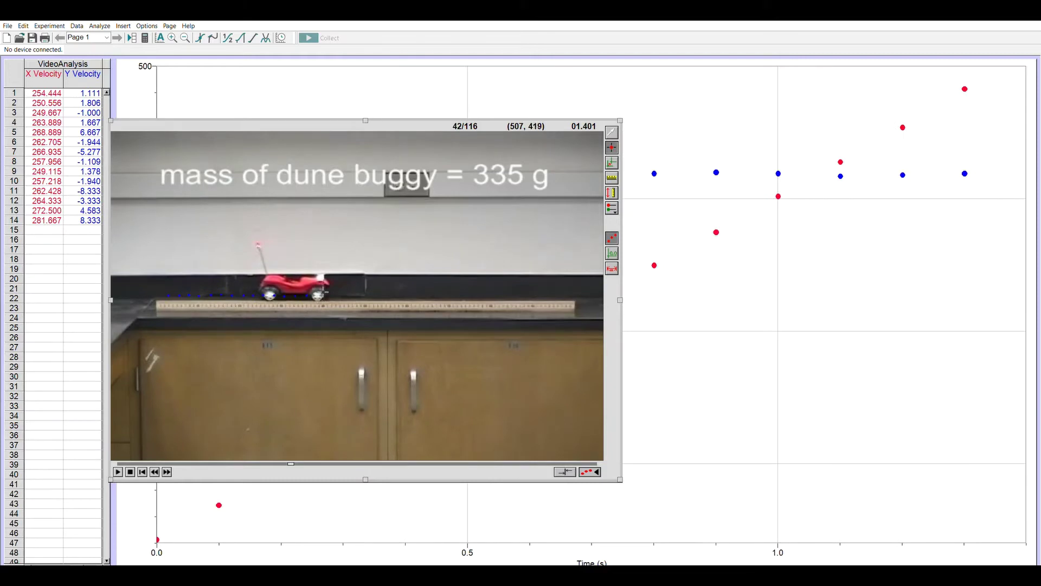
click(321, 293)
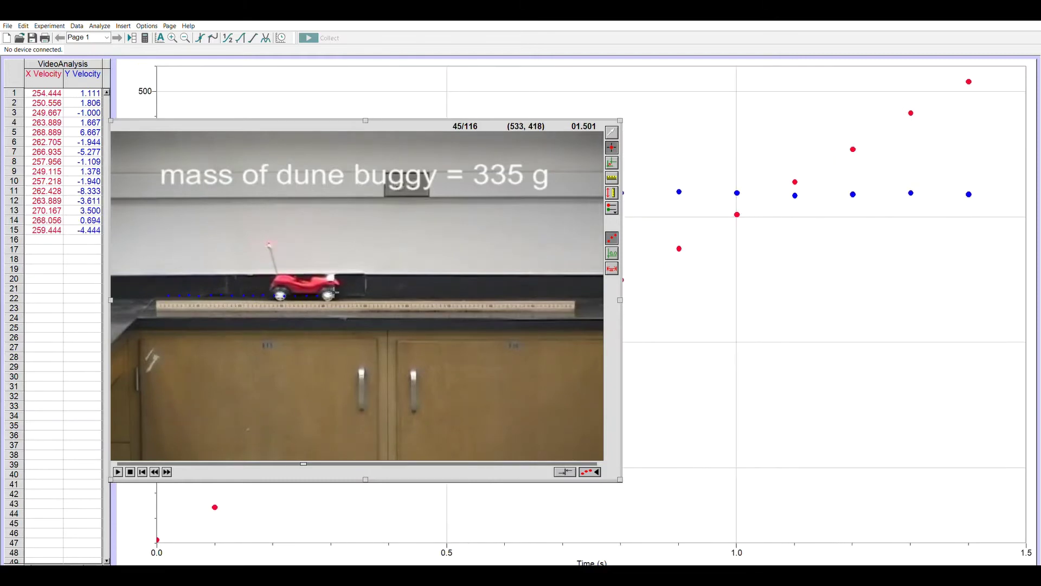
click(335, 293)
click(345, 293)
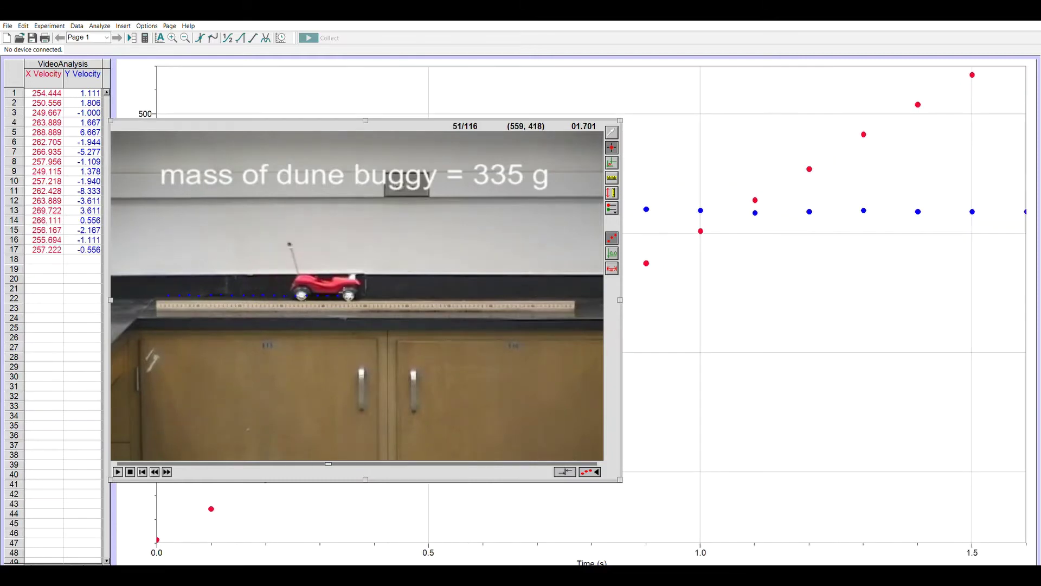
click(357, 293)
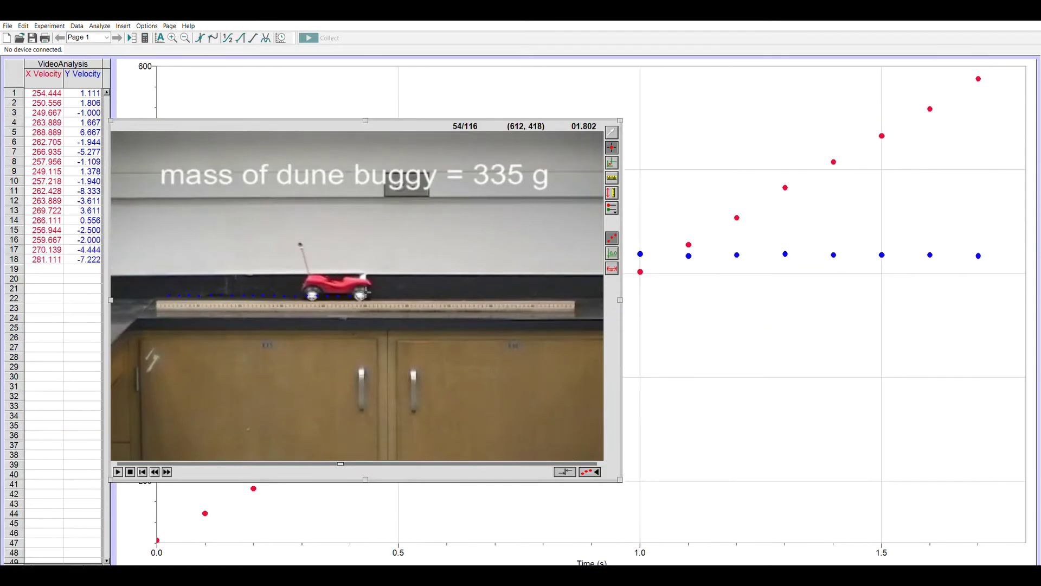
click(368, 293)
click(378, 293)
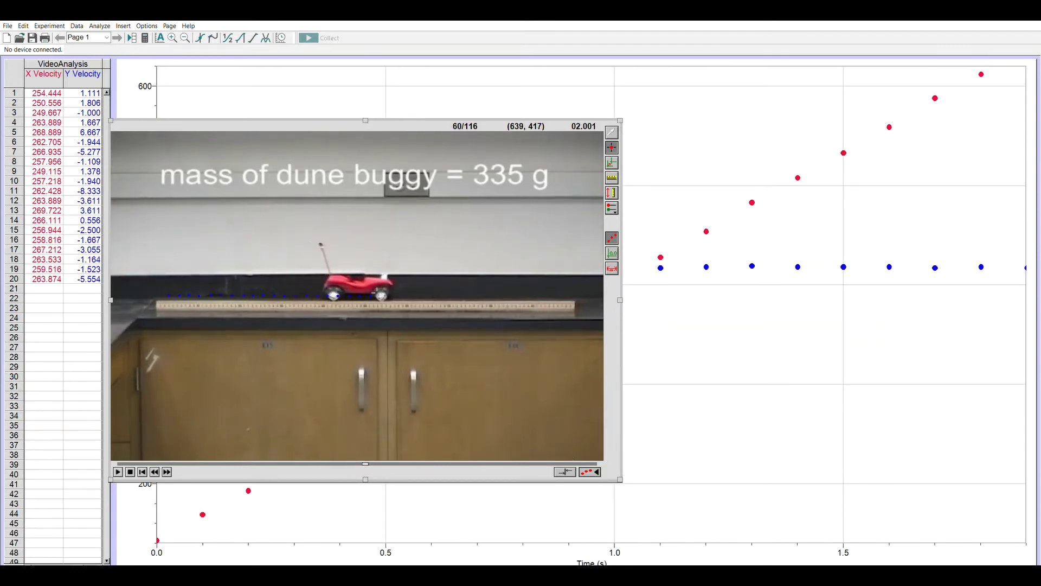
click(390, 294)
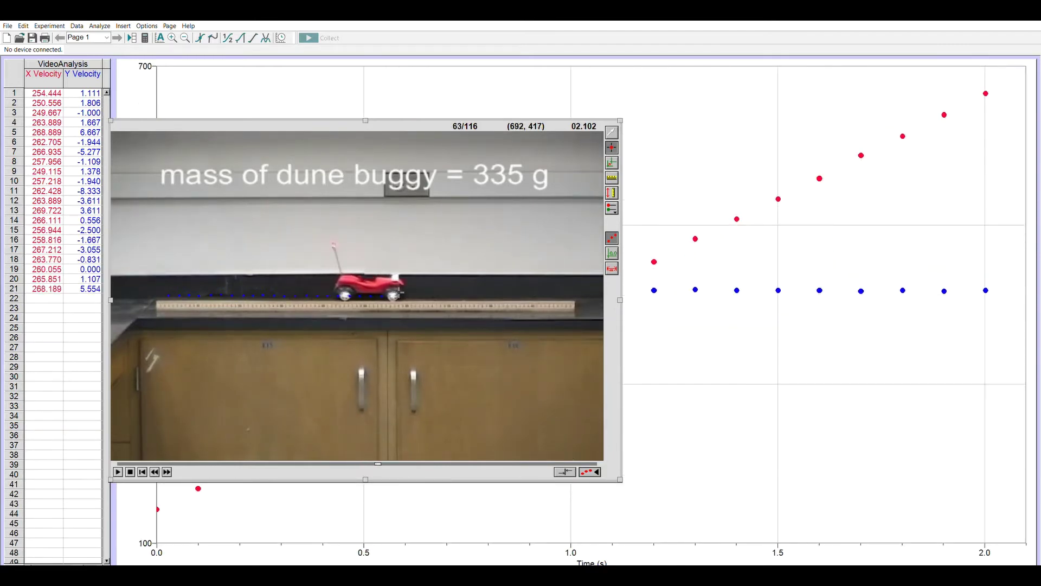
click(401, 293)
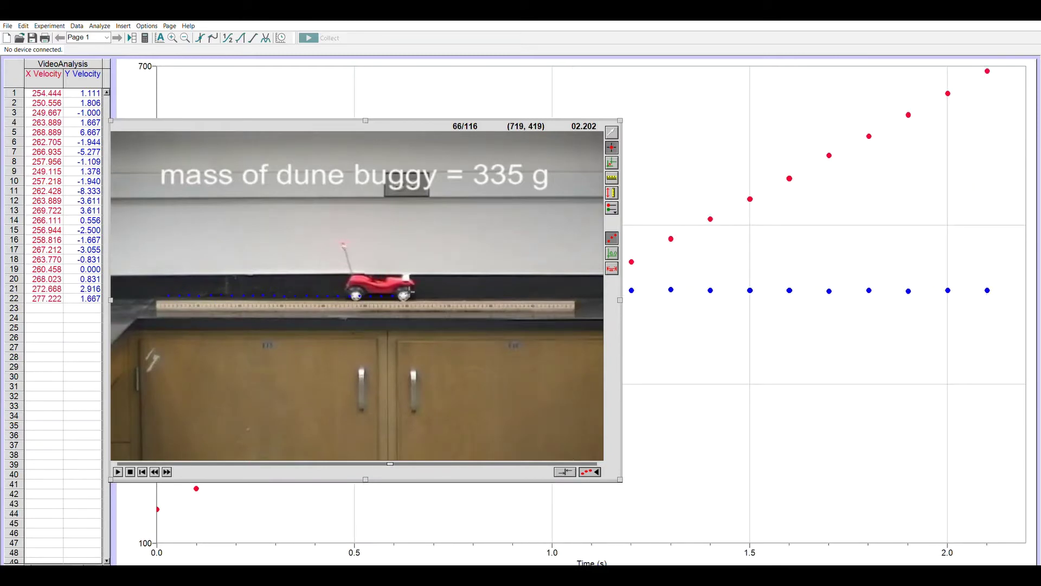
click(413, 294)
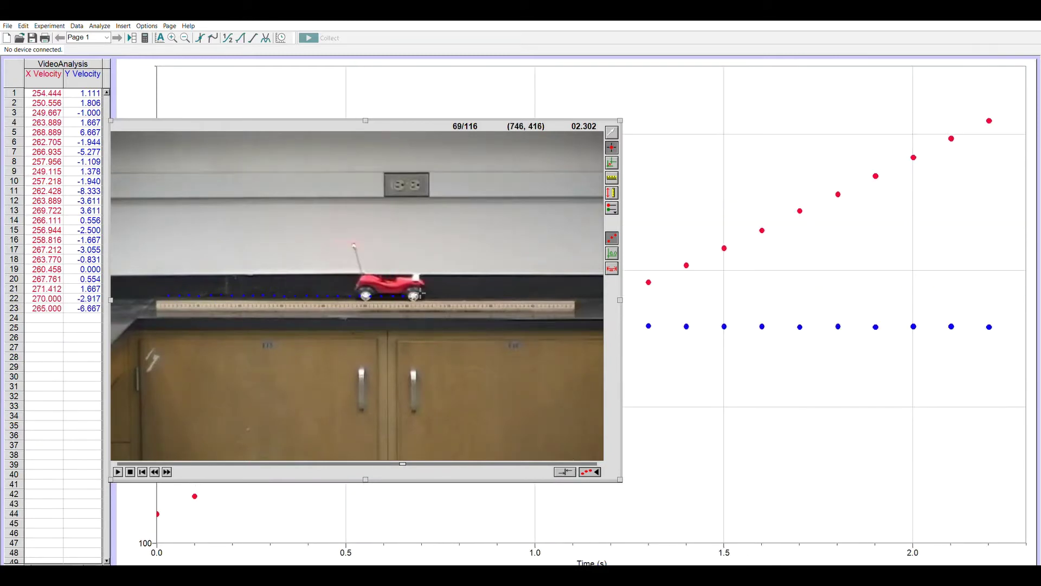
click(424, 294)
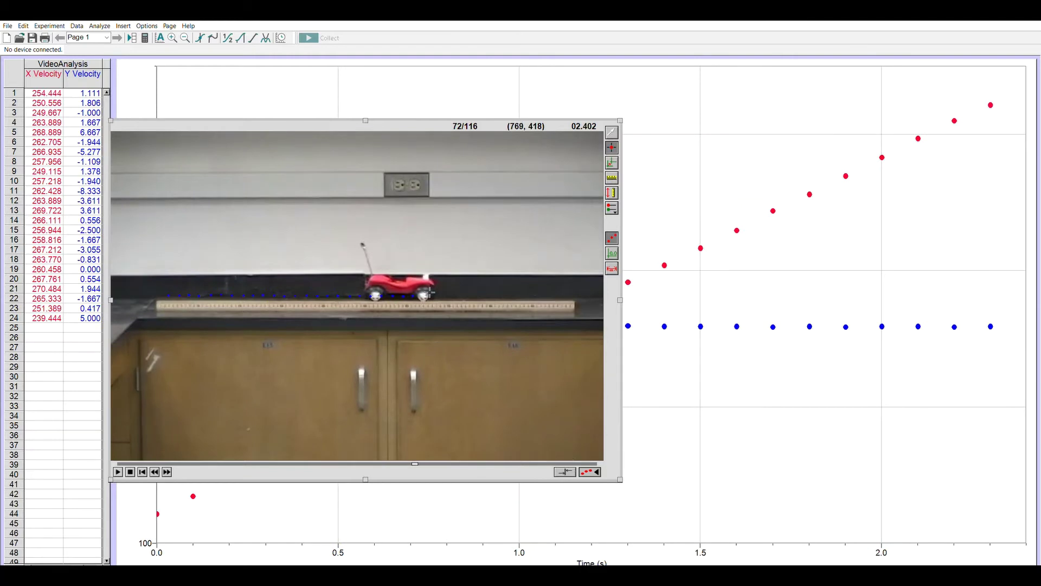
click(436, 293)
click(447, 293)
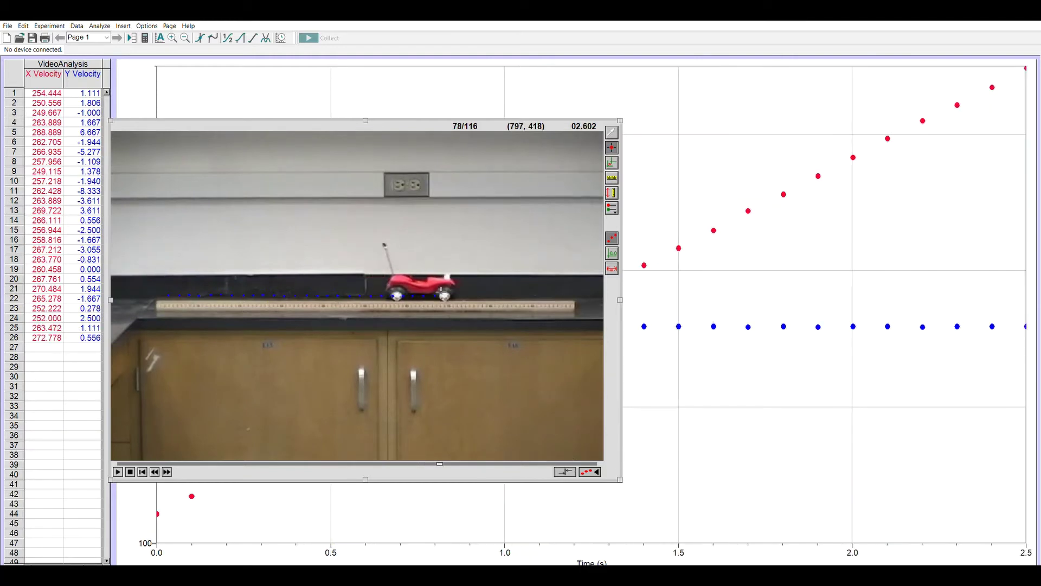
click(458, 293)
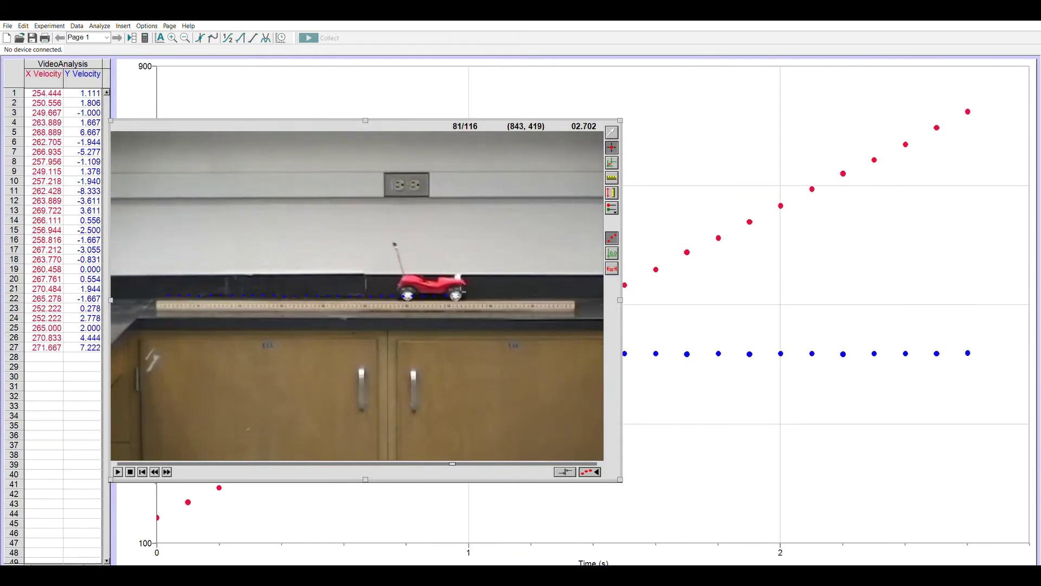
click(469, 293)
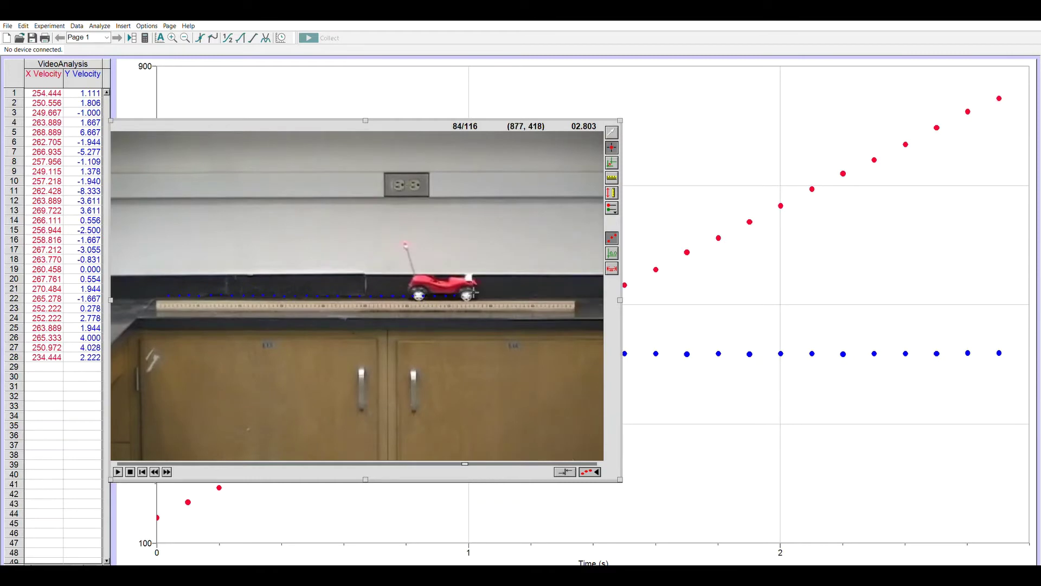
click(480, 293)
click(488, 294)
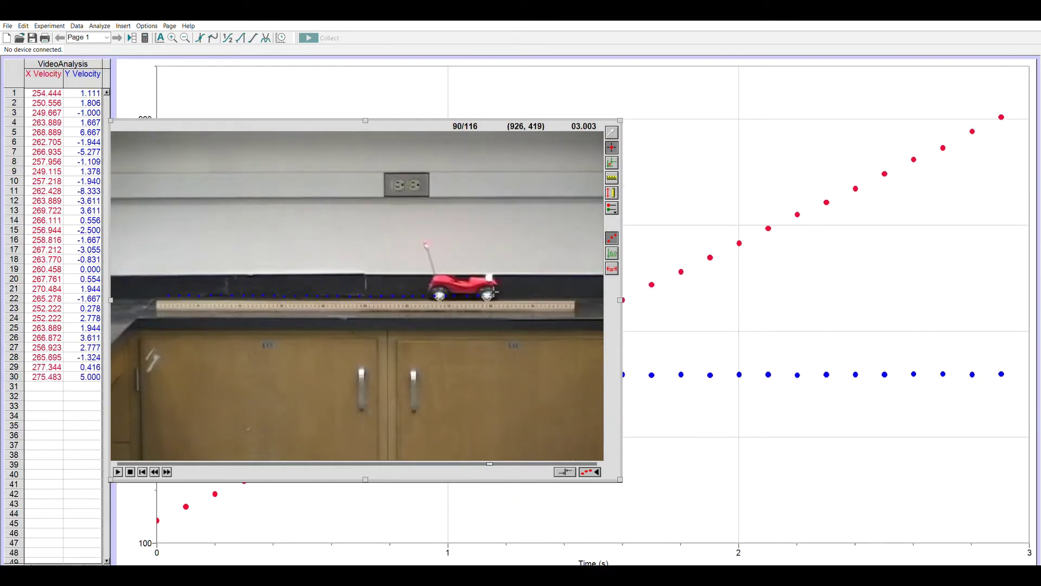
click(494, 294)
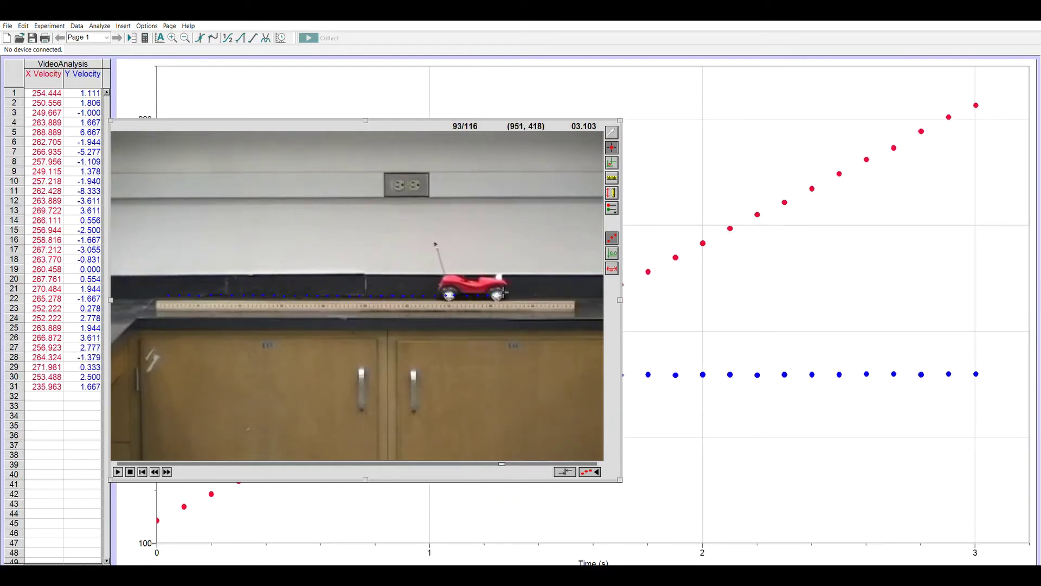
click(505, 293)
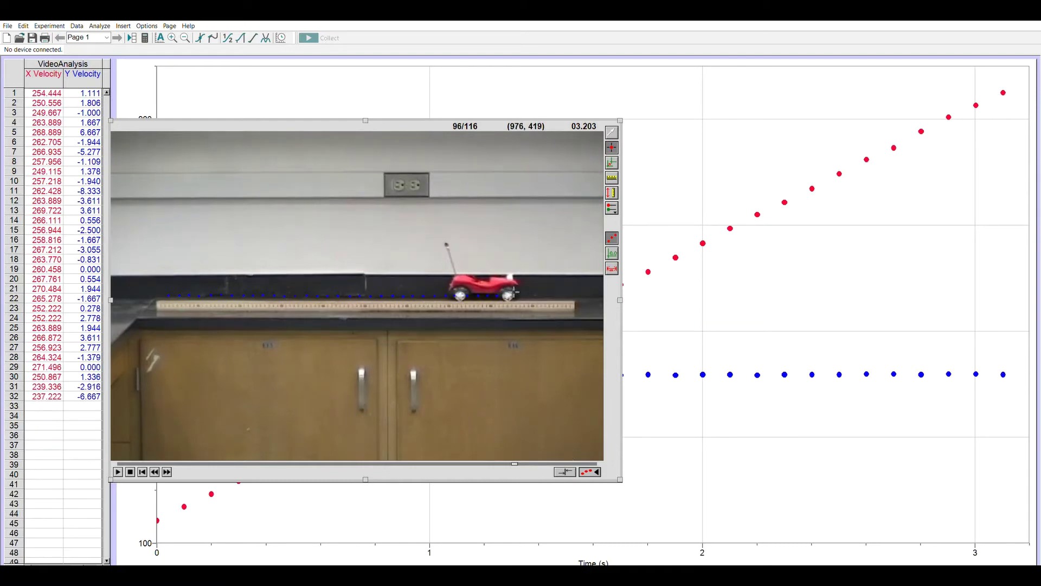
click(520, 294)
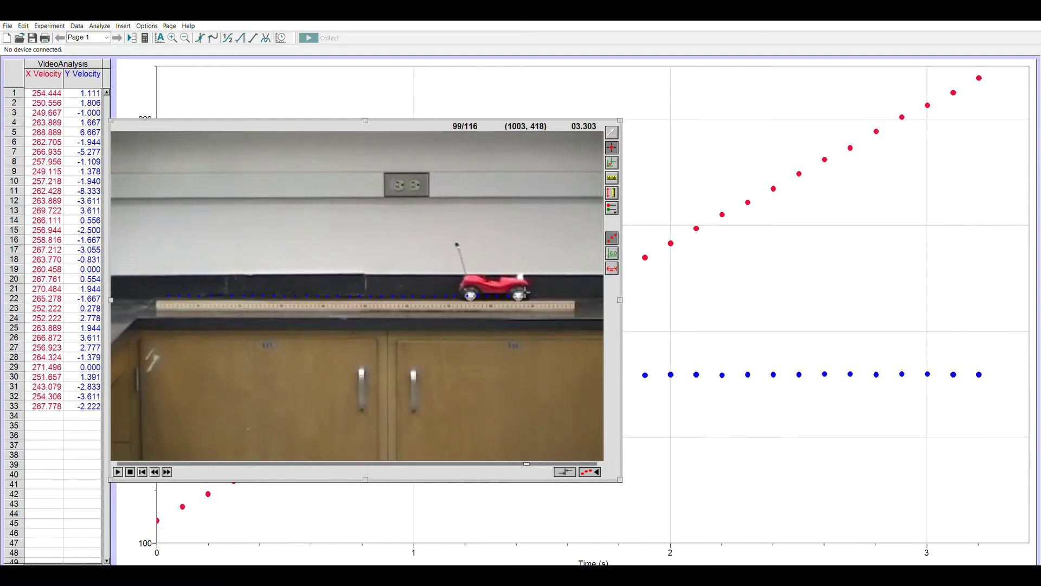
click(526, 293)
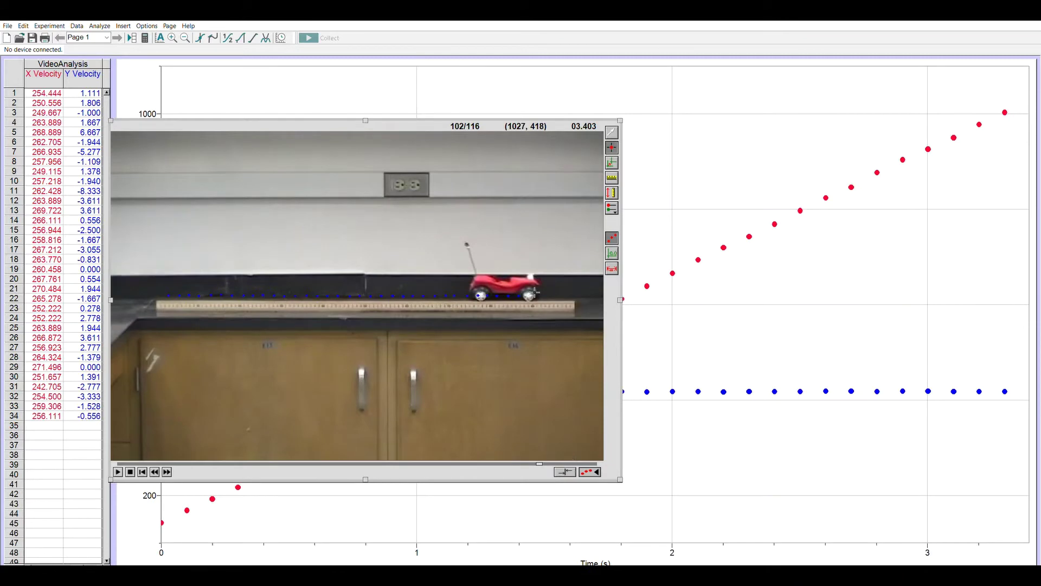
click(534, 293)
click(548, 293)
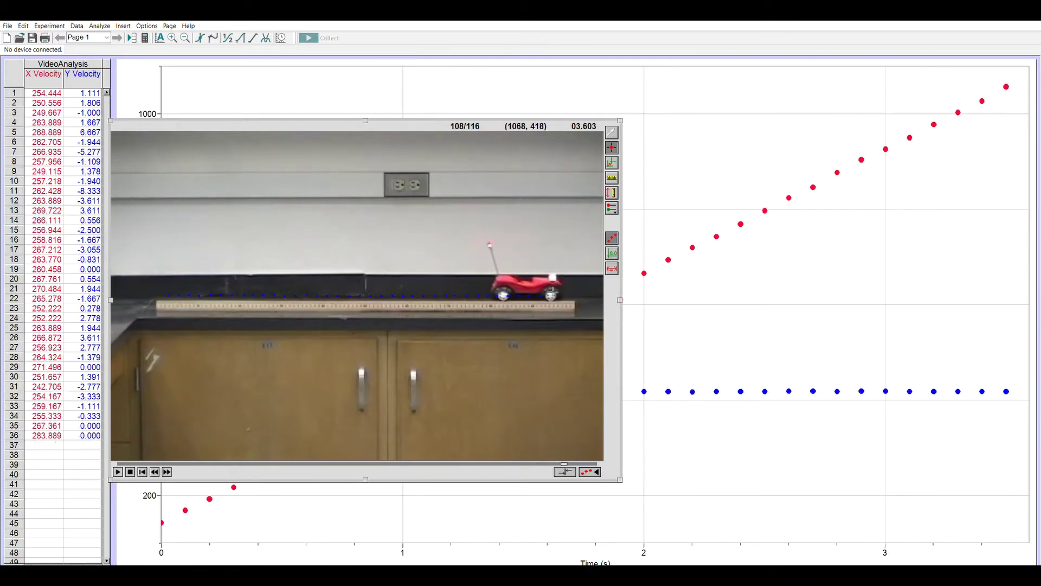
click(558, 293)
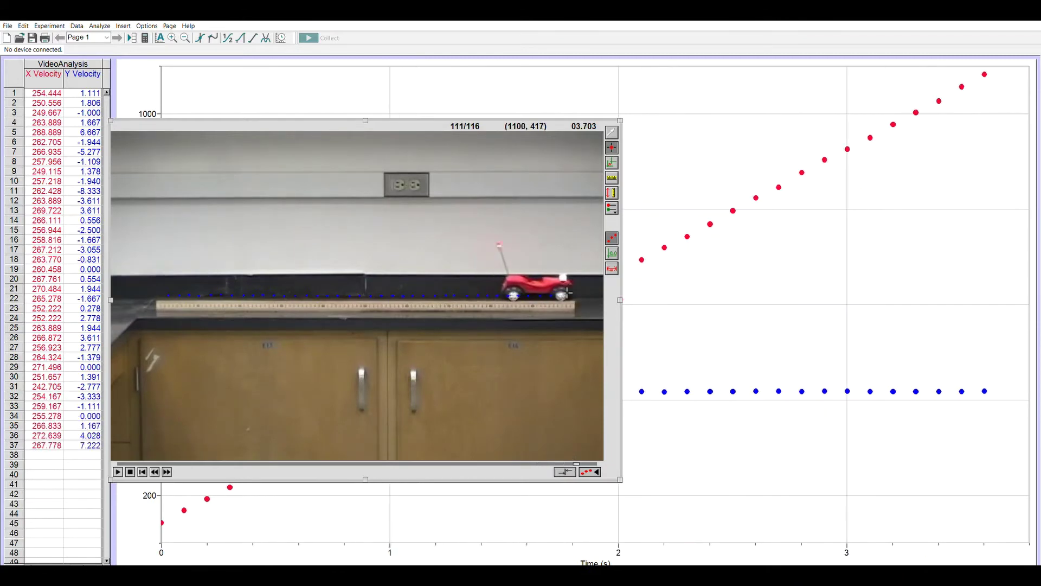
click(565, 293)
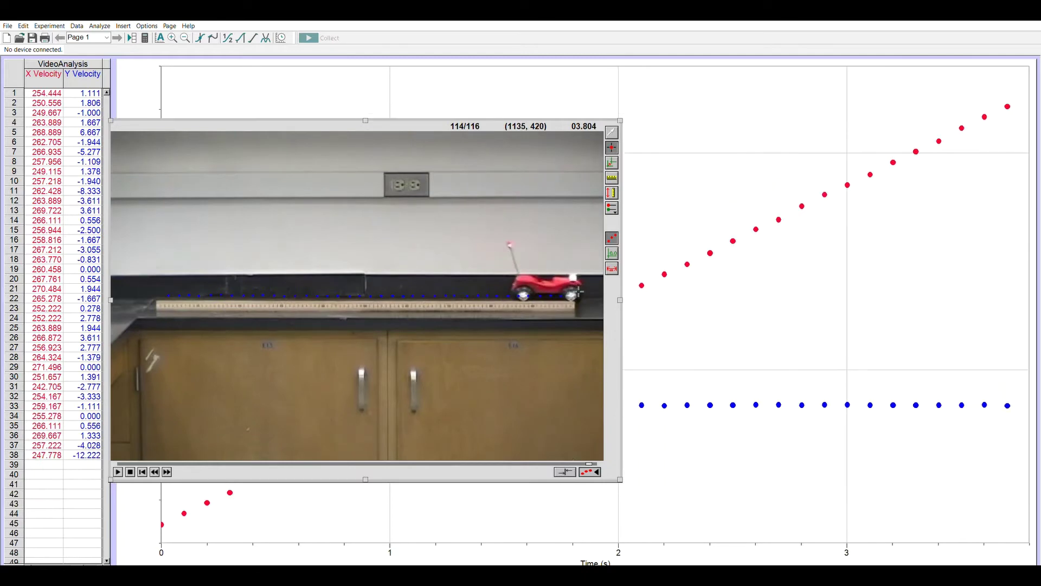
click(577, 293)
click(579, 294)
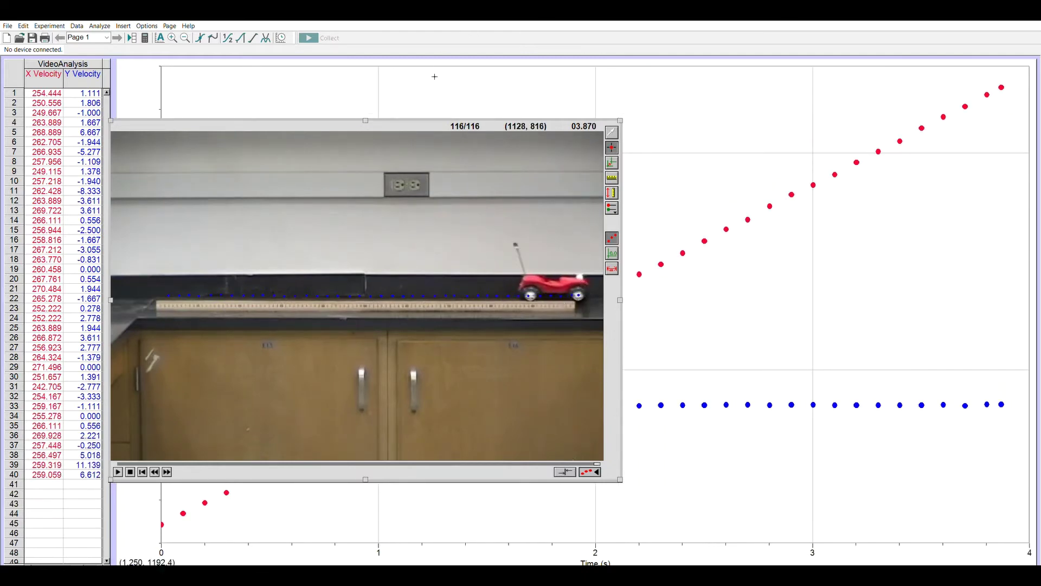
Step: Move the movie right and widen the table to show Time, X, Y and velocity columns
drag(447, 119, 642, 90)
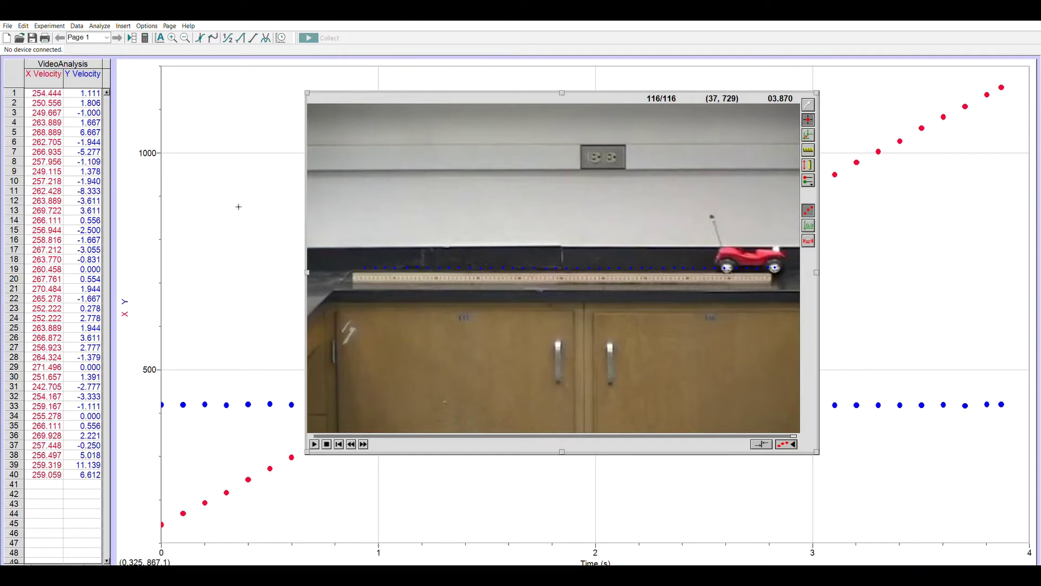
click(78, 248)
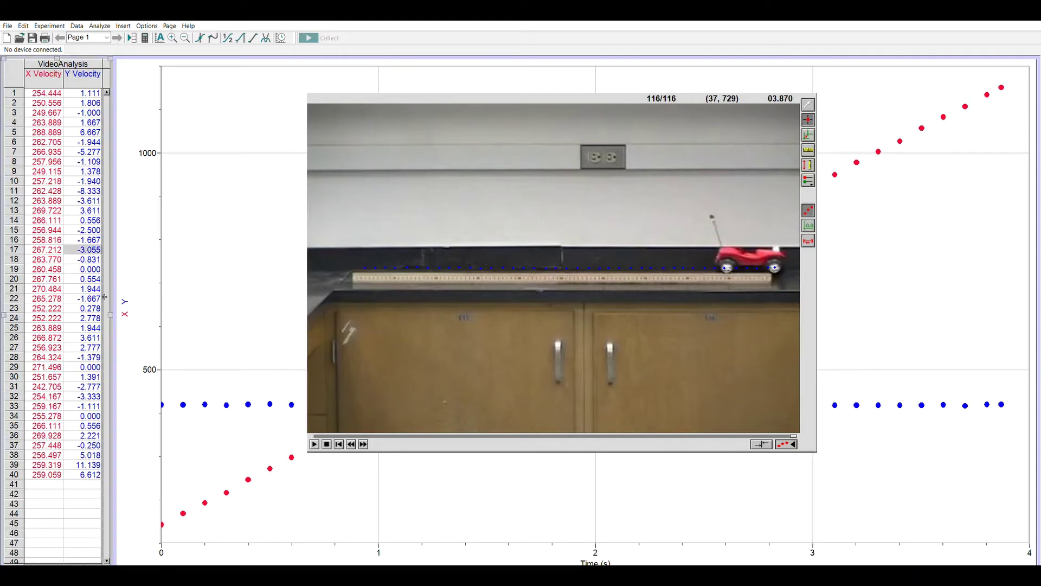
drag(117, 309, 282, 326)
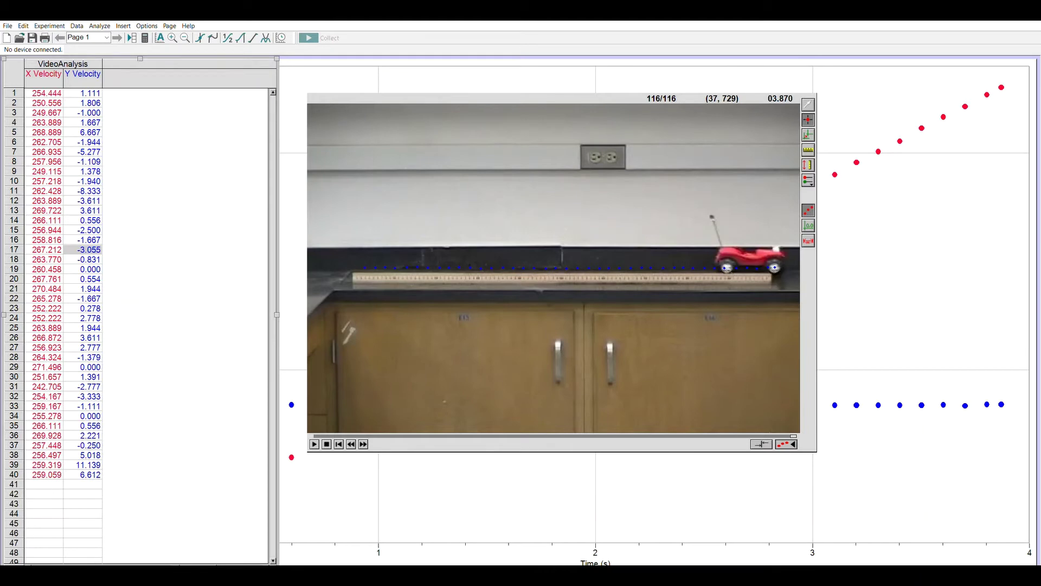
drag(184, 561, 42, 559)
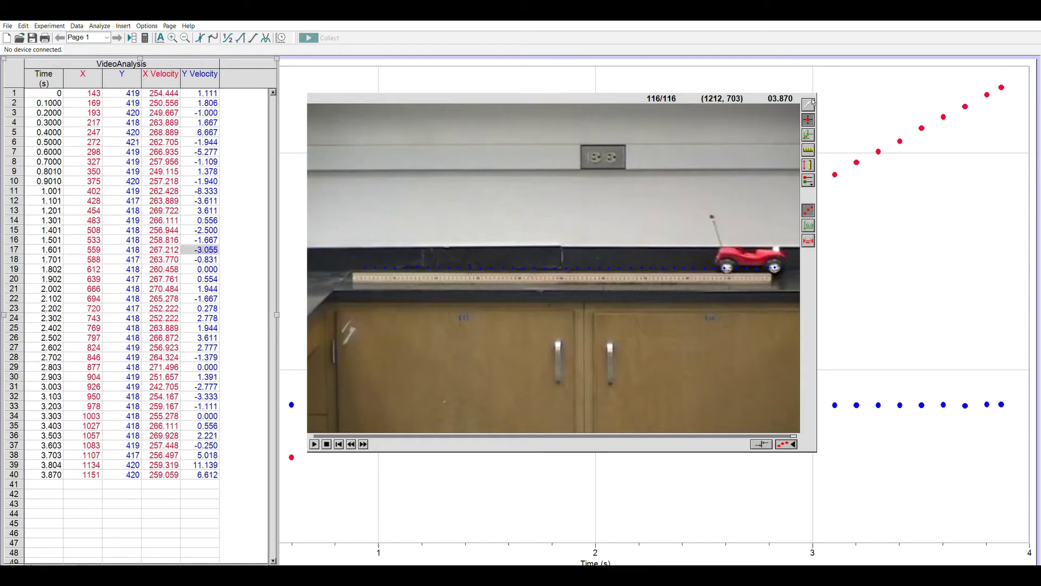
Step: Draw a scale line along the metre stick and set its length in centimetres
click(811, 142)
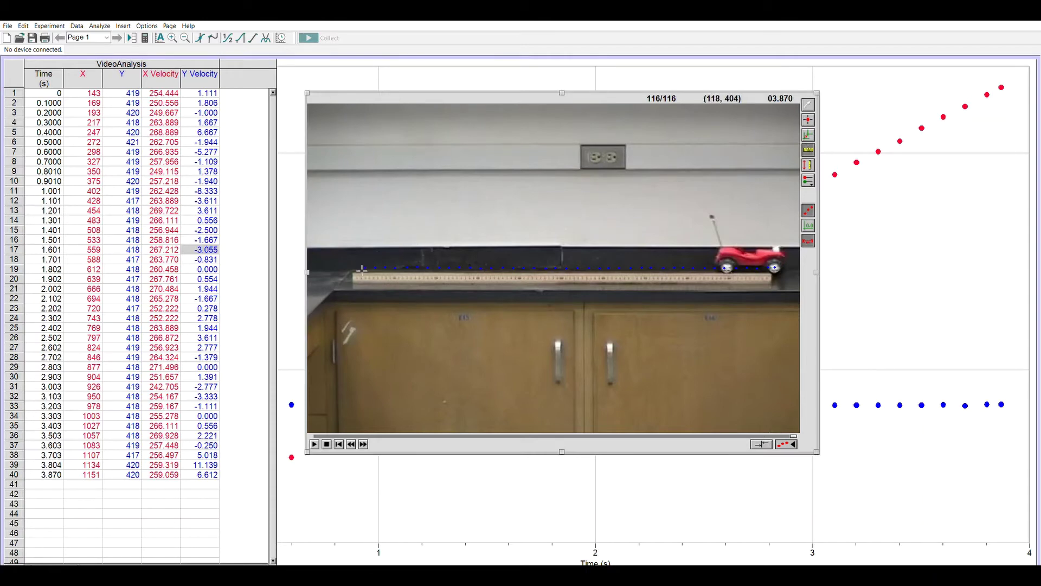
drag(360, 274, 776, 276)
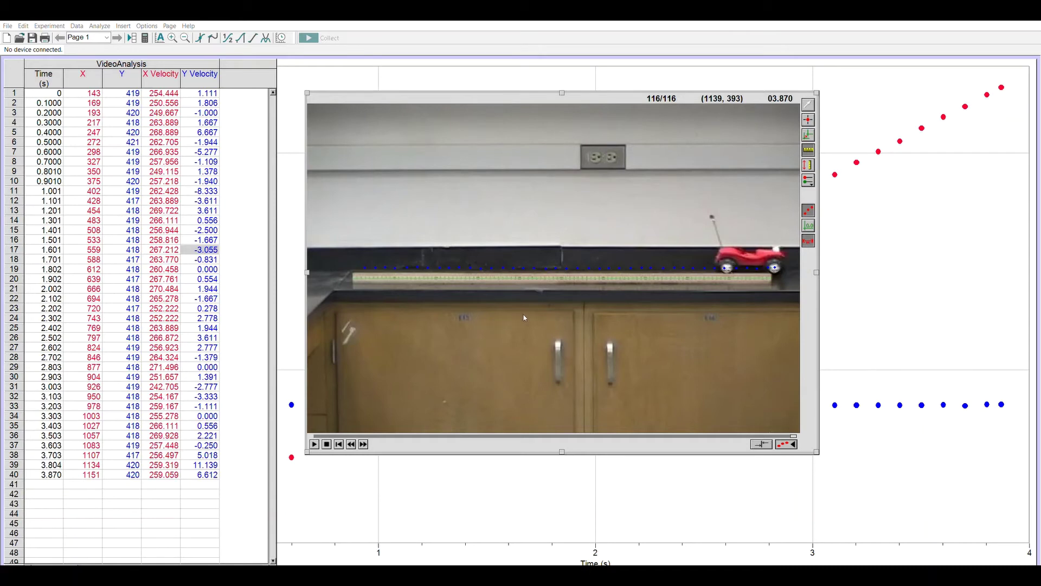
key(Return)
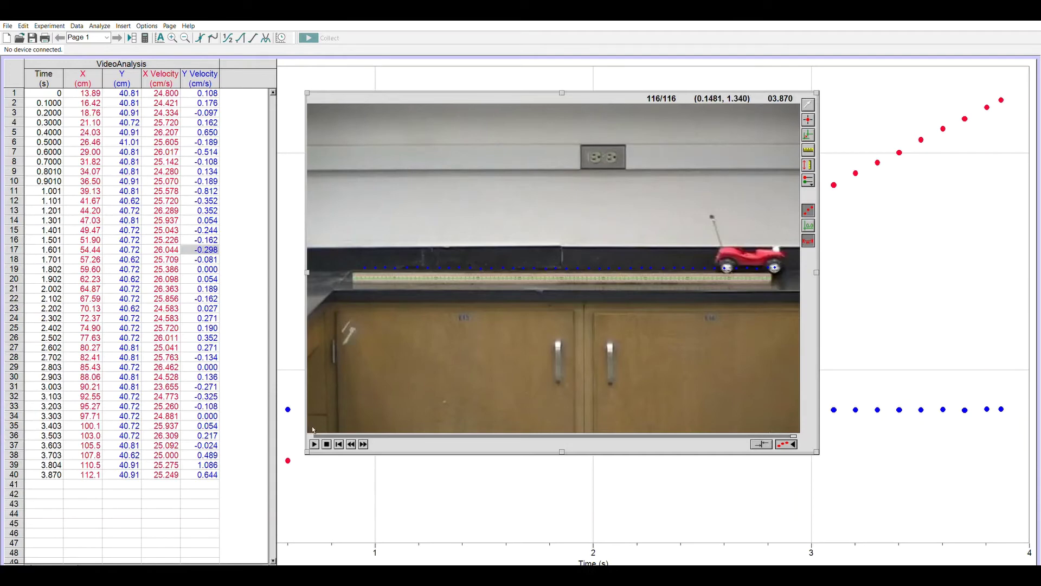
Step: Place the coordinate origin on the buggy's first marked point so X starts near 0 cm
click(807, 134)
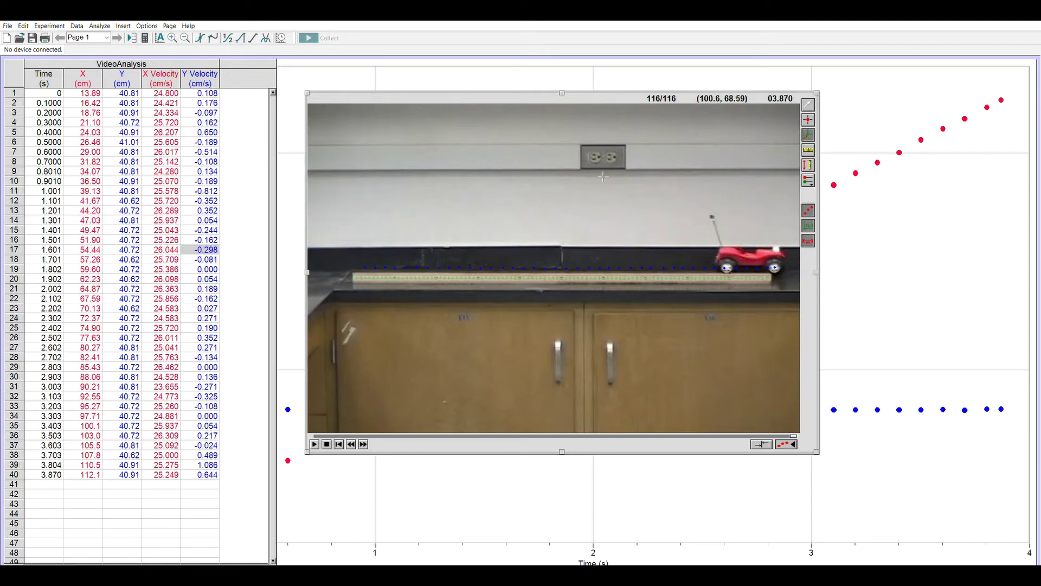
click(472, 209)
click(656, 326)
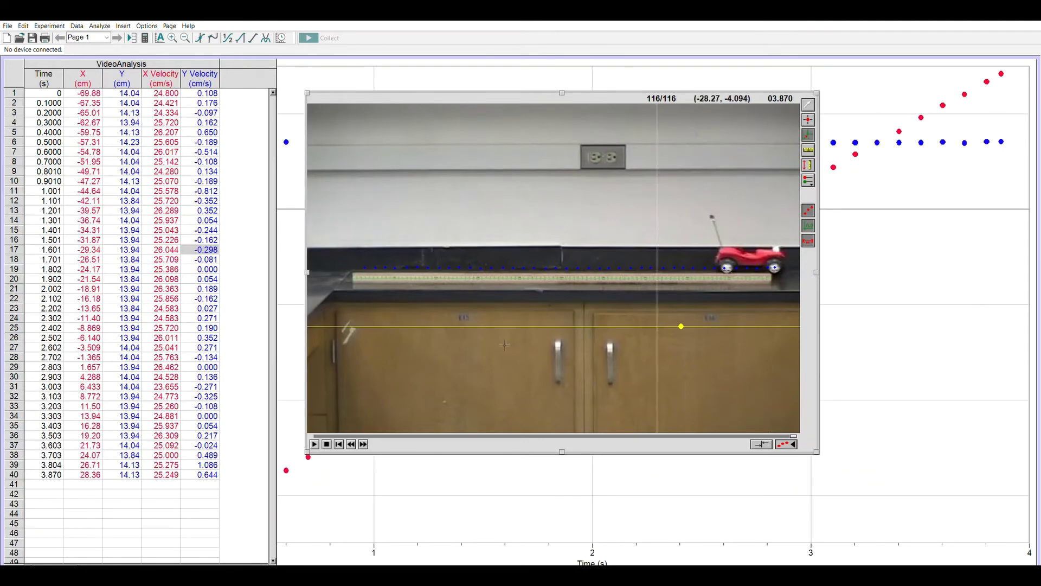
click(428, 367)
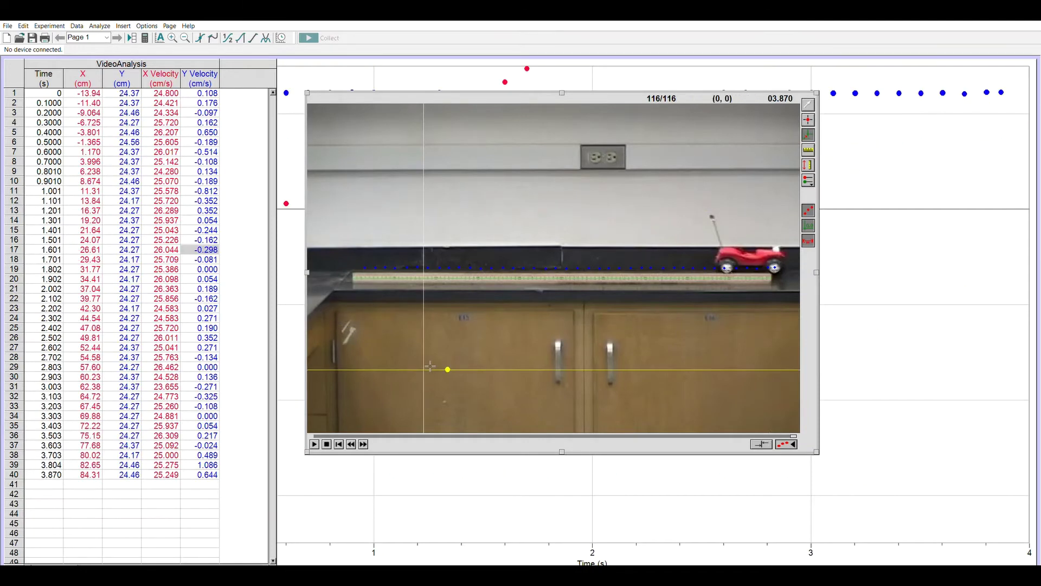
click(365, 202)
click(616, 216)
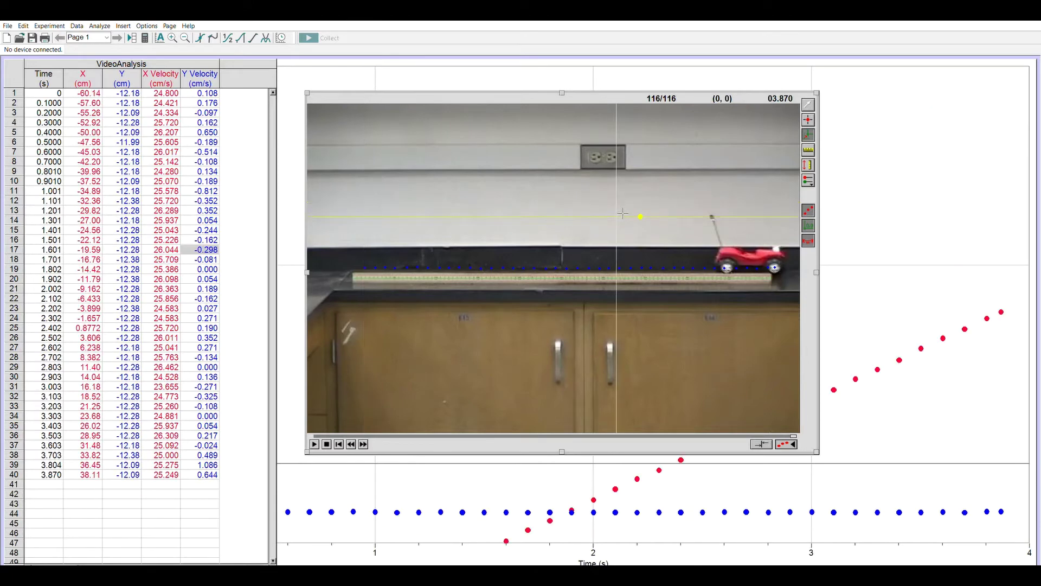
click(479, 134)
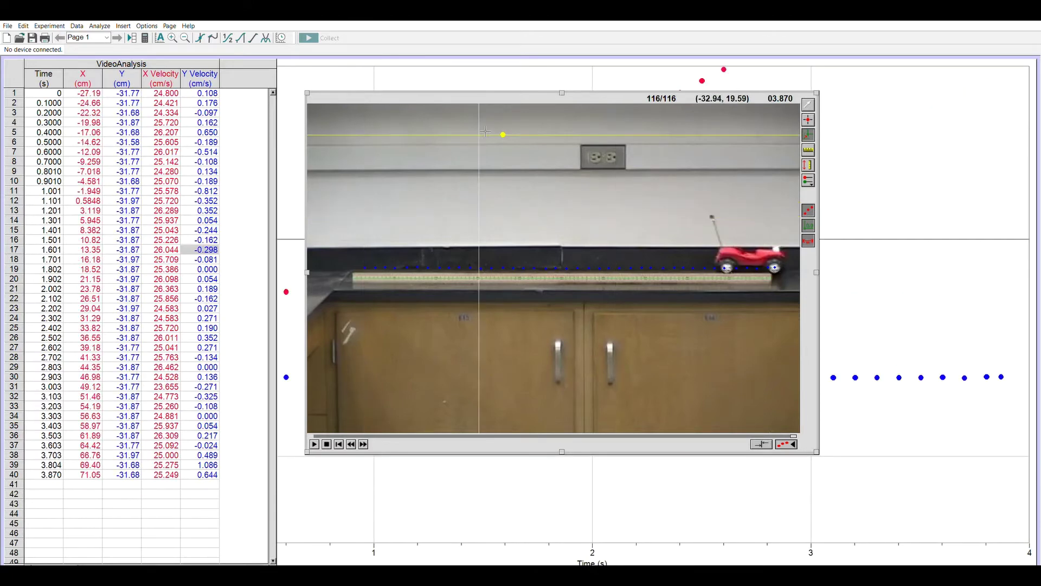
click(423, 318)
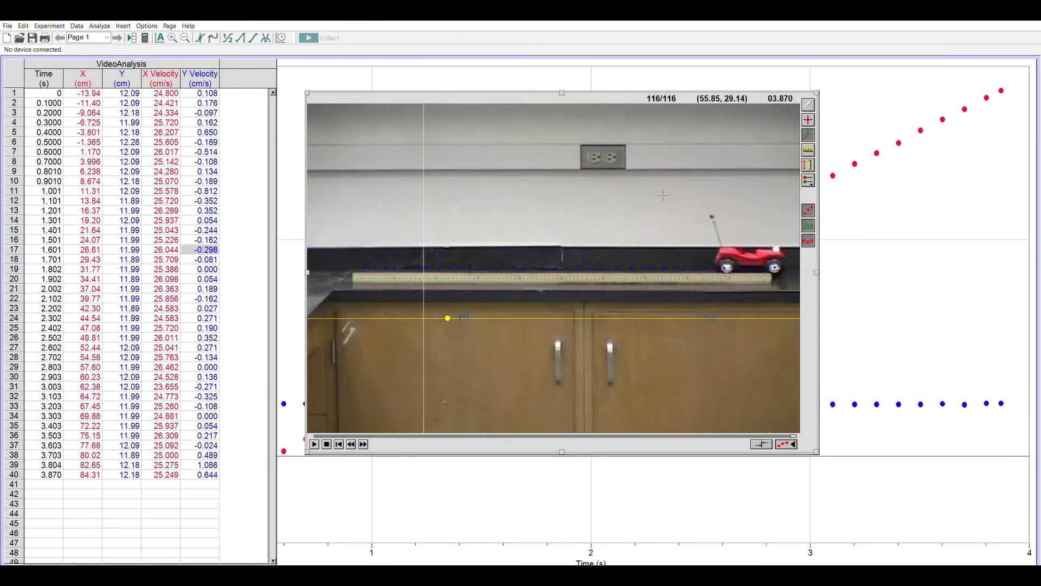
click(525, 342)
click(401, 182)
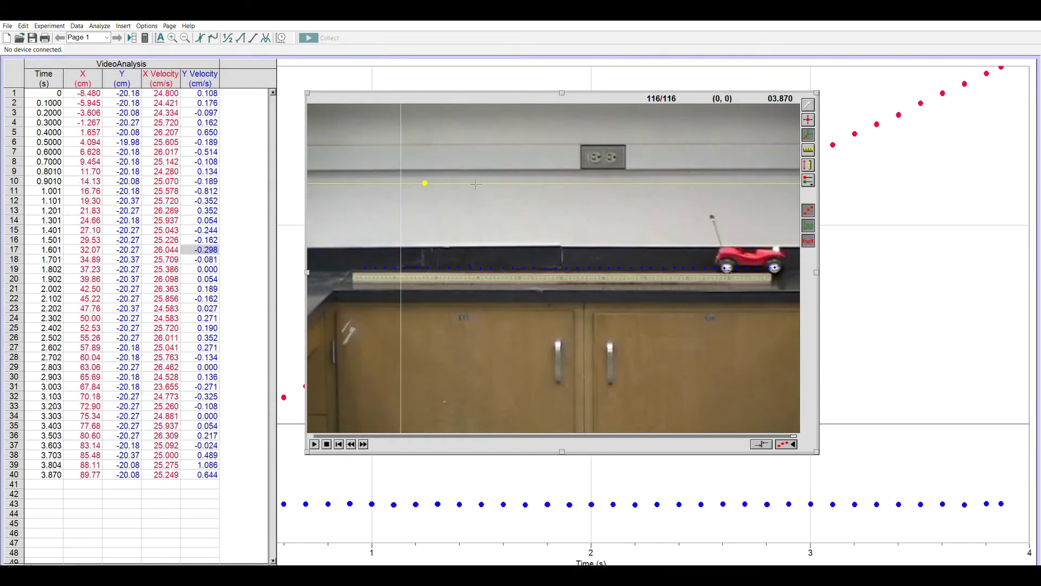
click(371, 264)
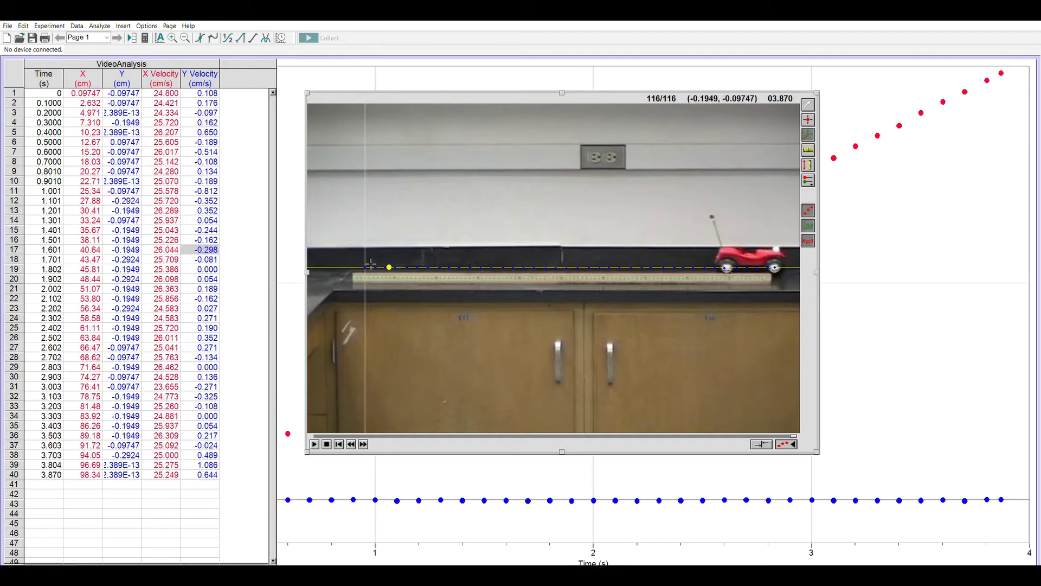
Step: Re-place the origin on the first point so Y is zero, then return to the Select tool
click(371, 265)
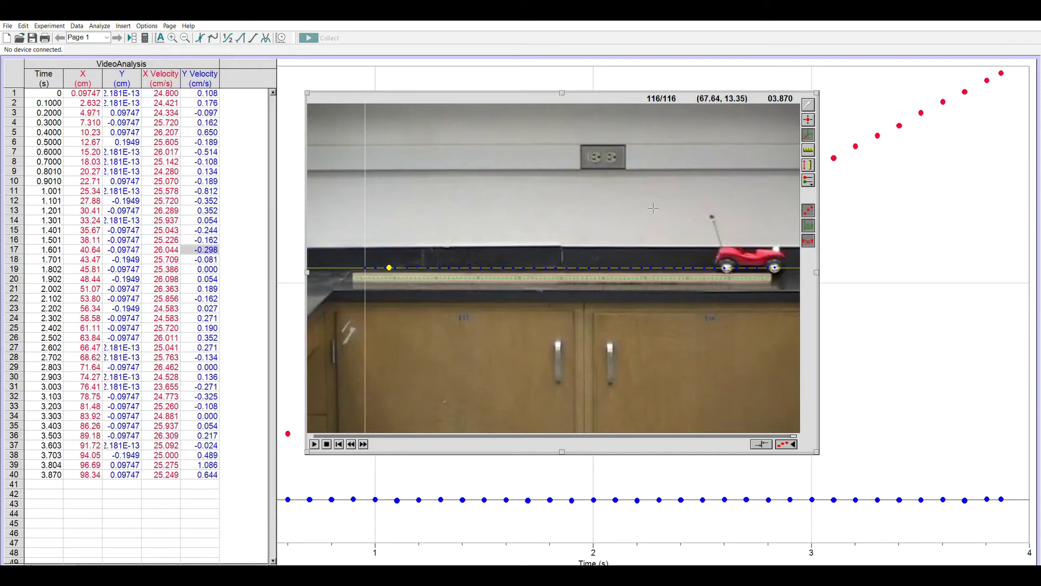
click(809, 103)
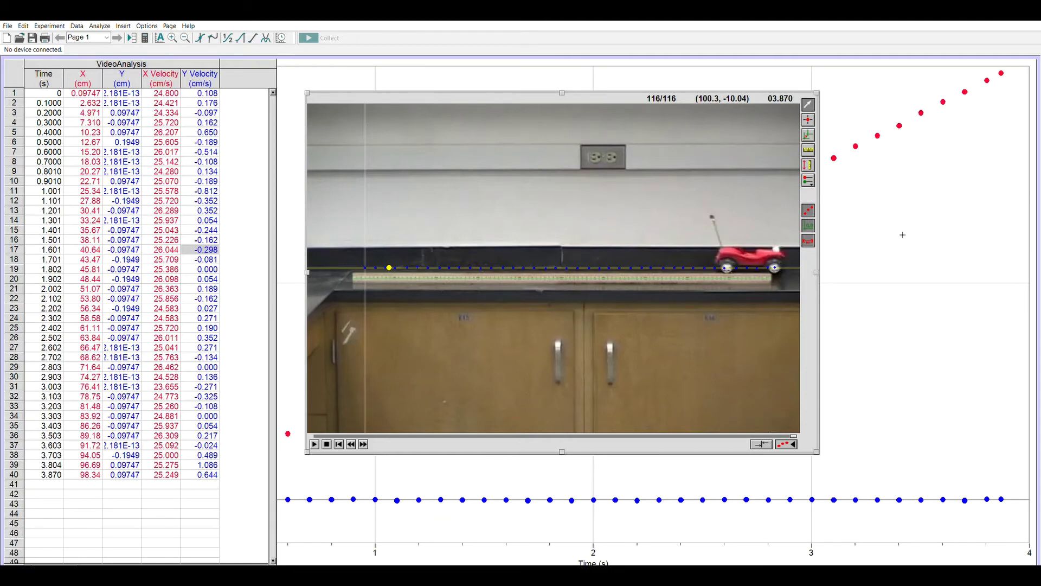
Step: Hide the movie and enlarge the Position vs Time graph showing X position in cm
key(Delete)
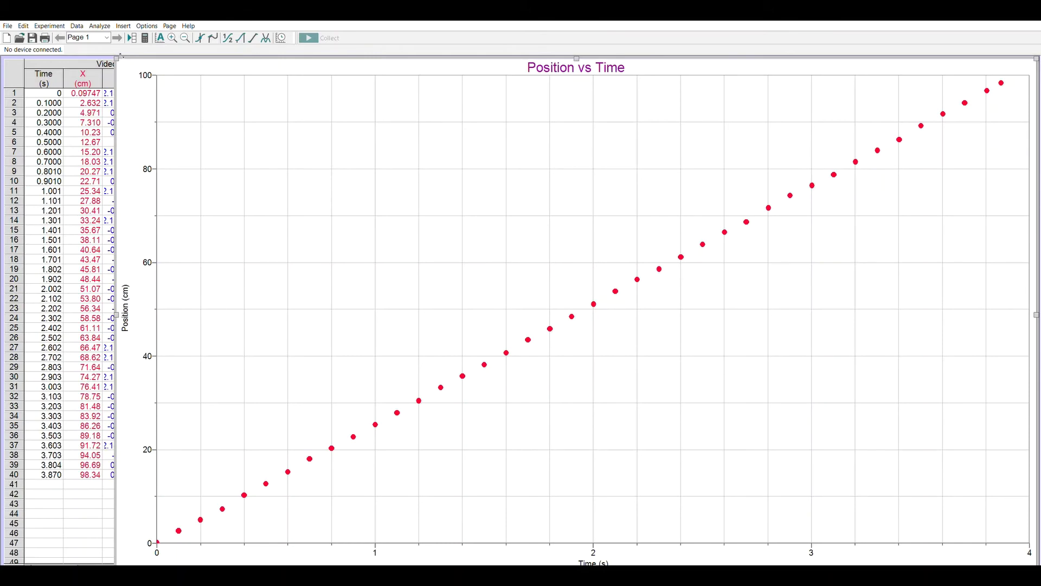
drag(121, 55, 270, 168)
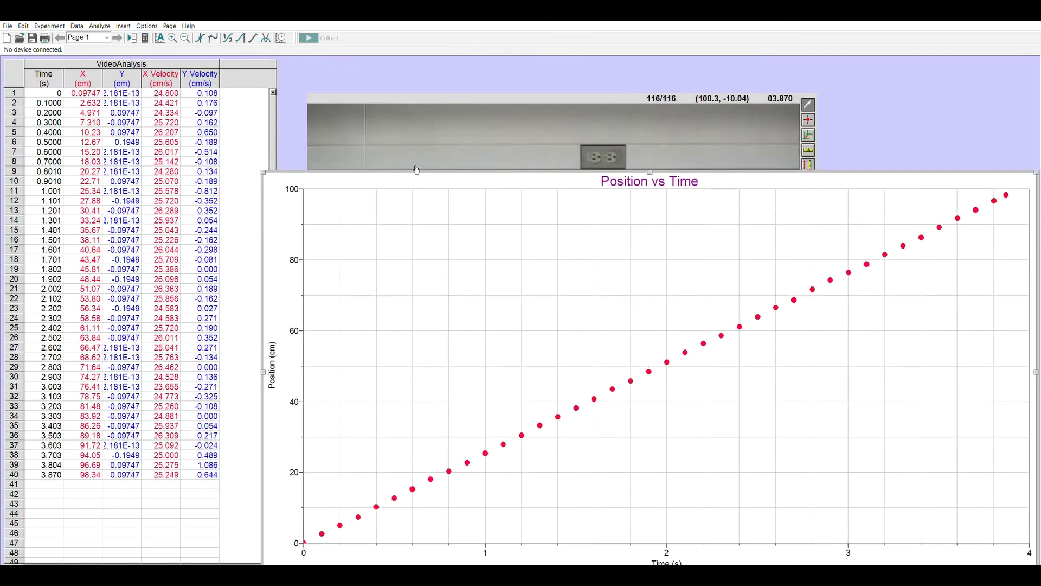
drag(462, 170, 278, 82)
drag(475, 491, 482, 530)
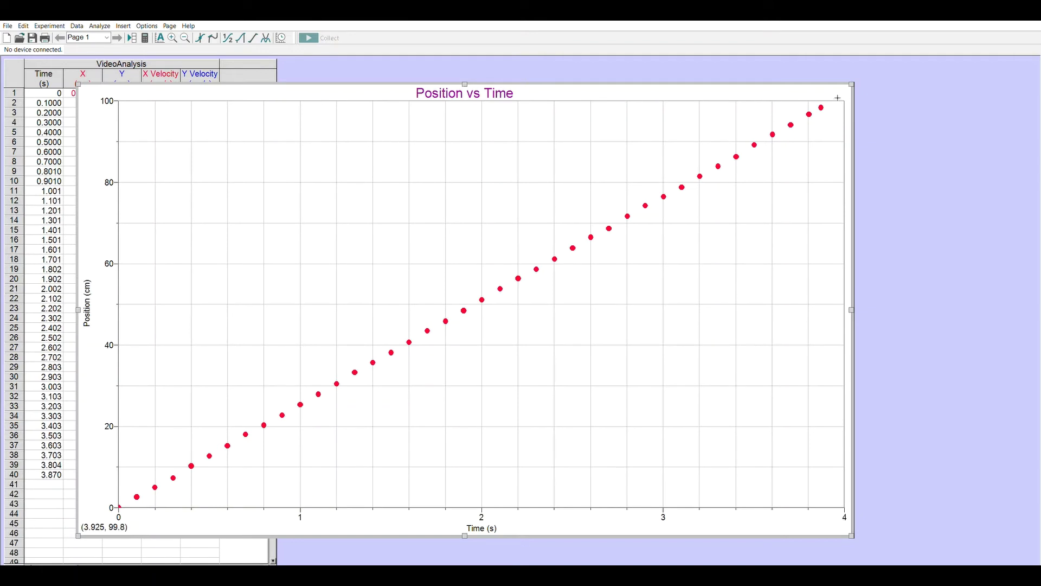
Step: Apply a linear fit to all position data (slope 25.45 cm/s) and move the fit box aside
drag(836, 98, 119, 505)
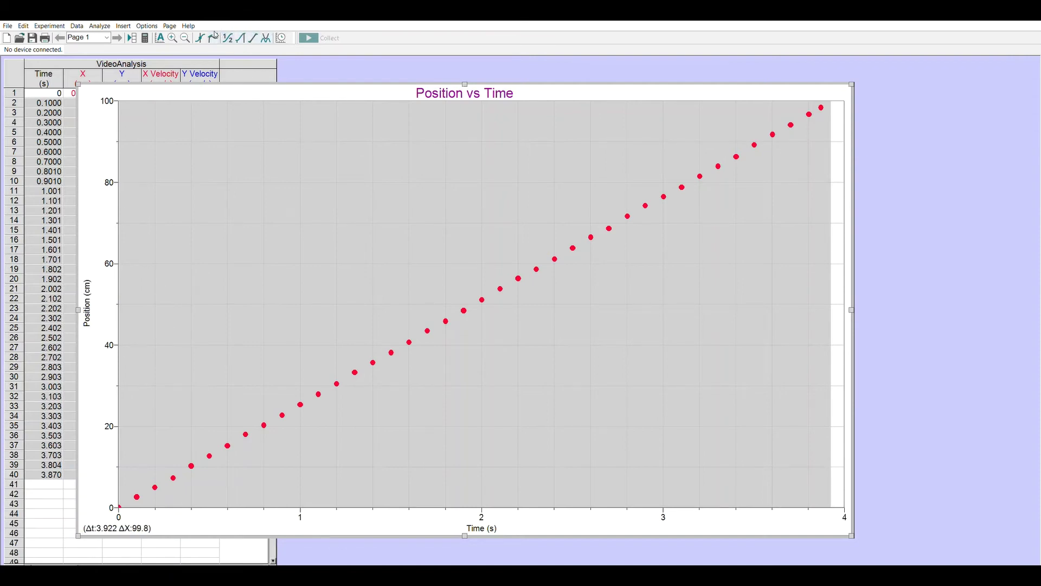
click(254, 35)
drag(269, 174, 343, 178)
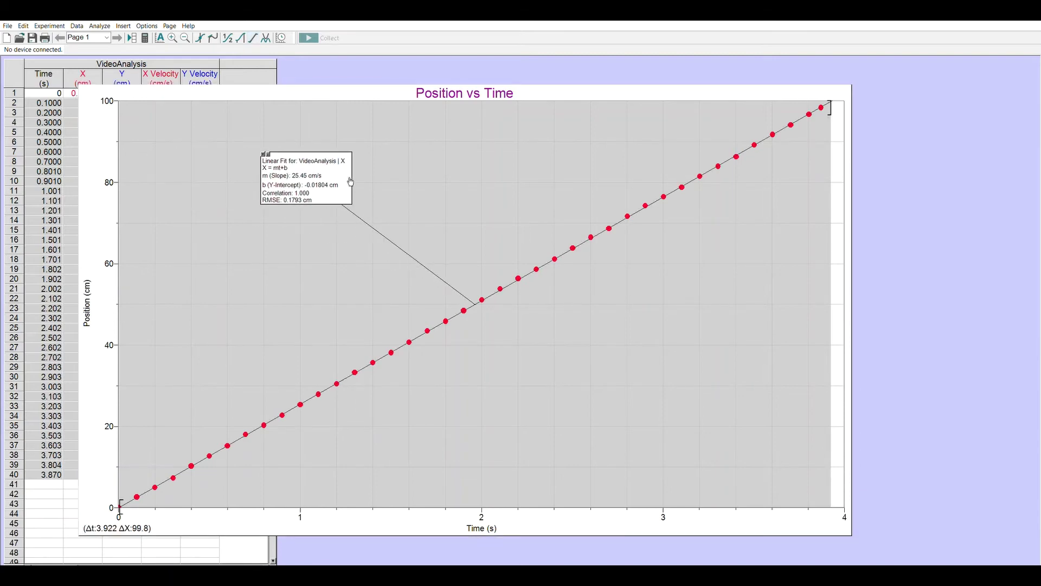
click(390, 211)
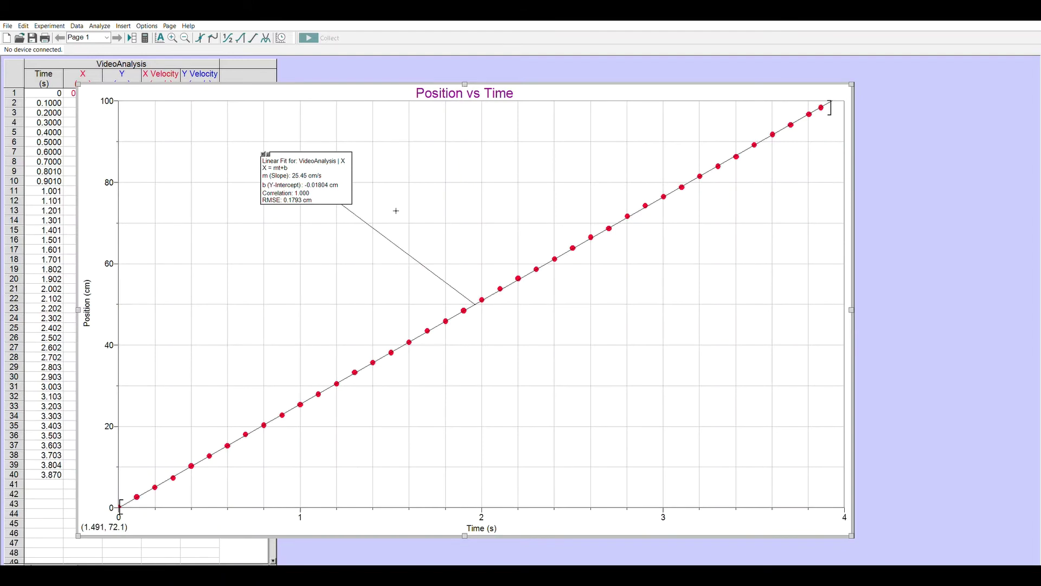
Step: Deselect and reactivate the graph so the fit shows slope 25.45 ± 0.02552 cm/s
click(333, 173)
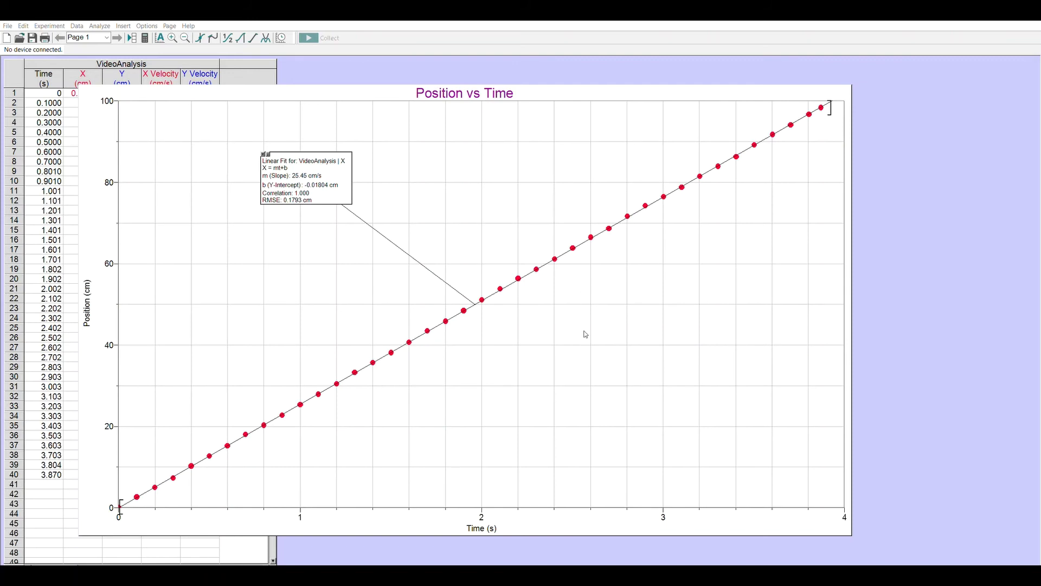
click(536, 324)
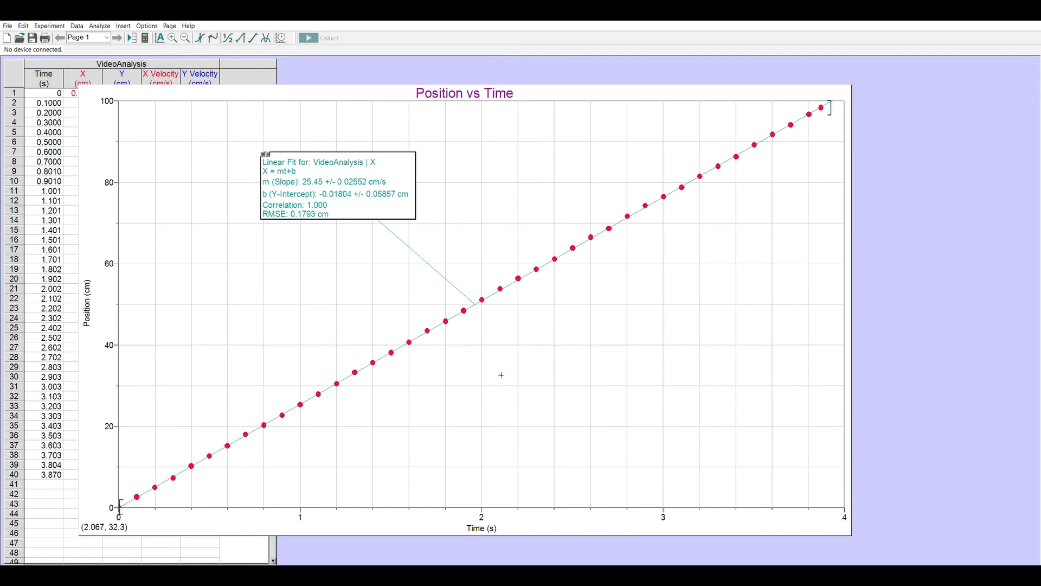
Step: Move the Position vs Time graph up-right and the movie aside so a small second graph shows
click(545, 364)
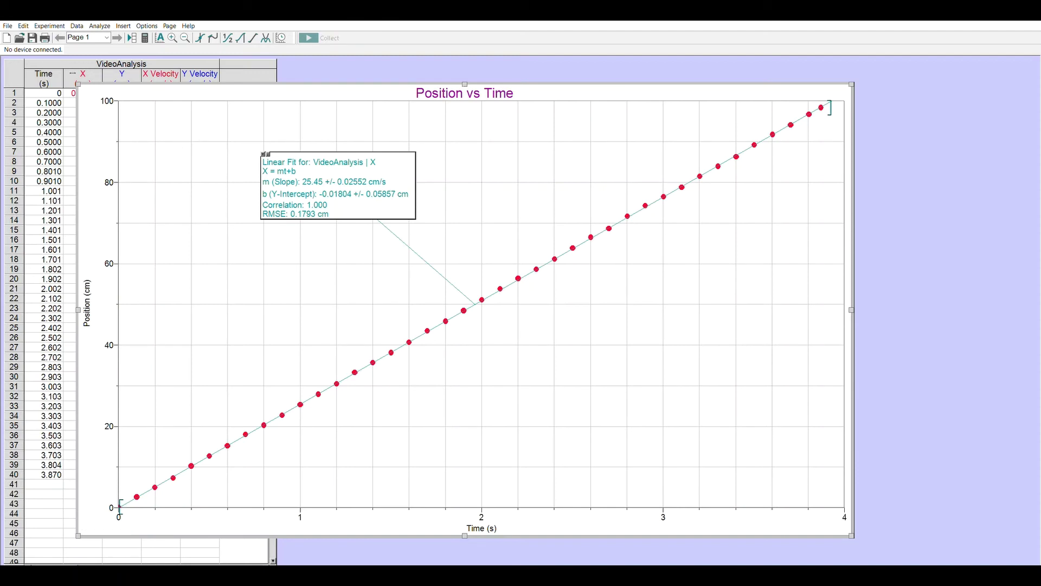
click(74, 56)
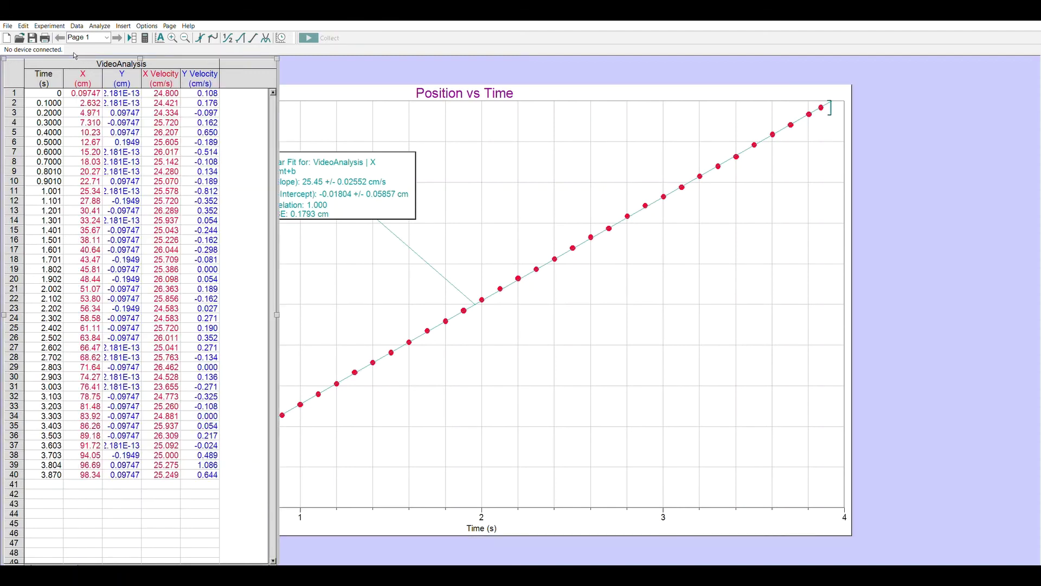
click(408, 284)
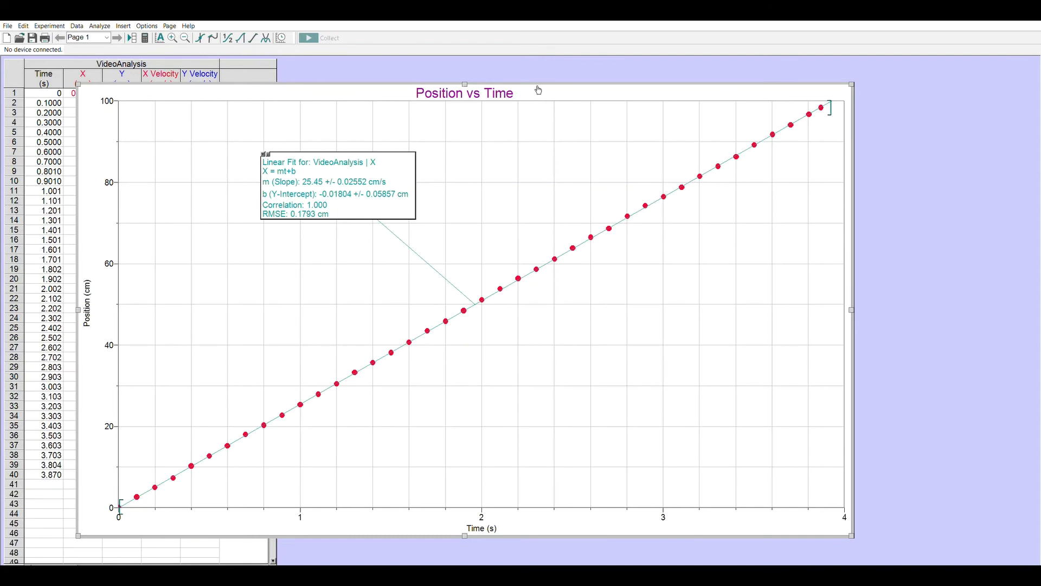
drag(536, 93, 665, 79)
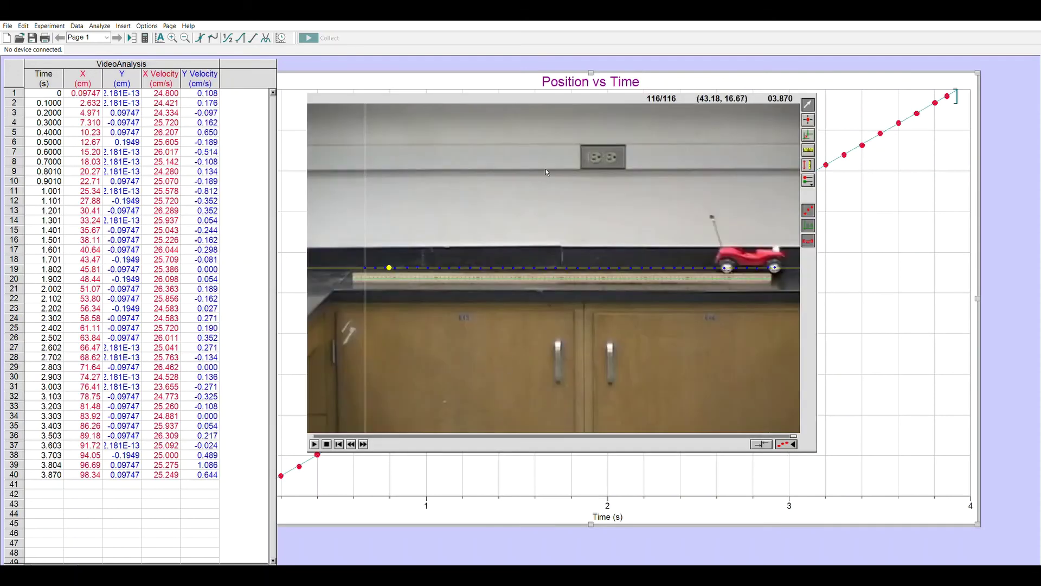
drag(567, 93, 494, 119)
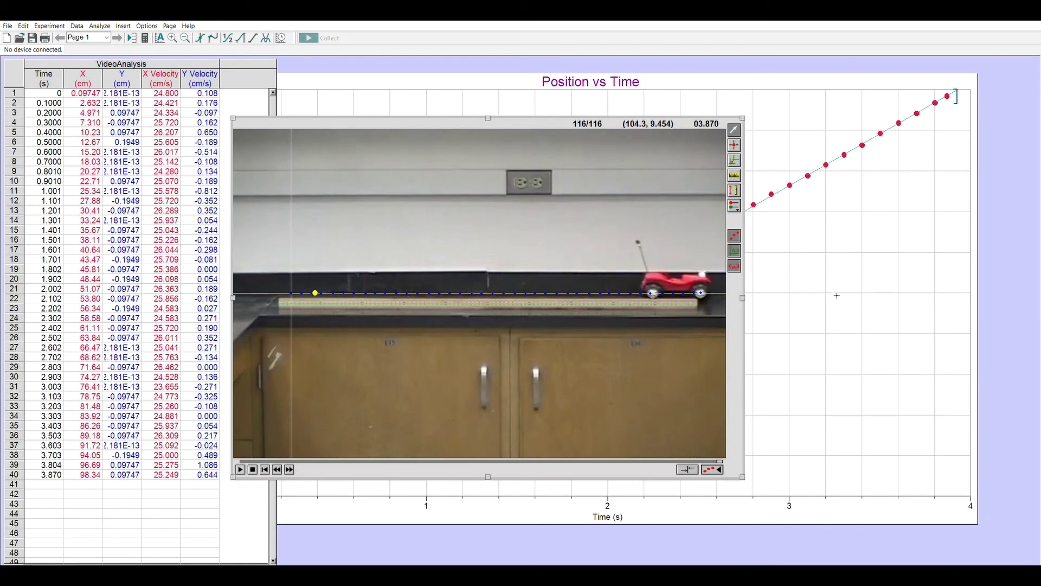
click(418, 76)
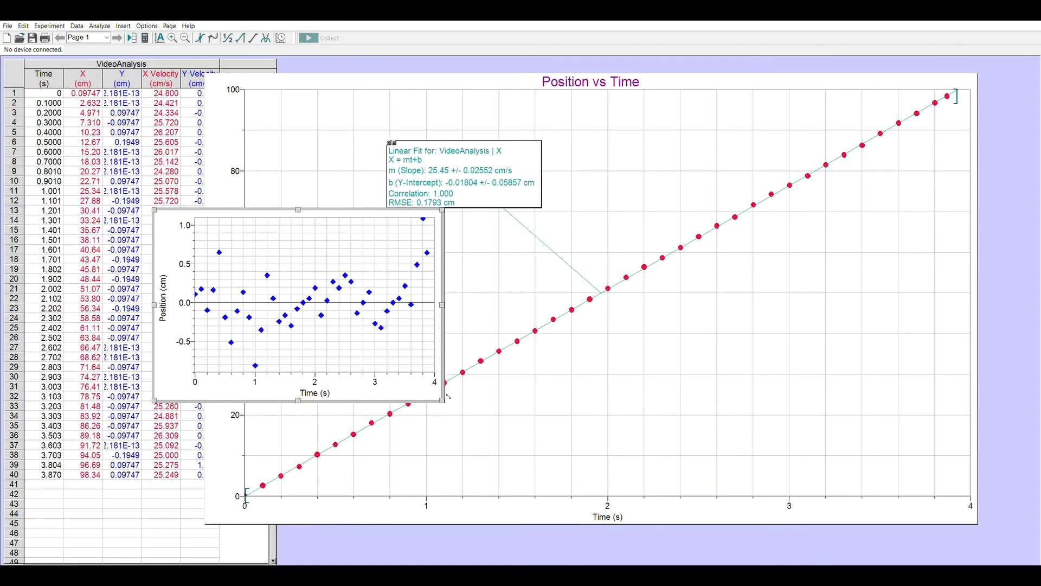
Step: Enlarge the small second graph and plot X Velocity on its vertical axis
drag(448, 397, 911, 540)
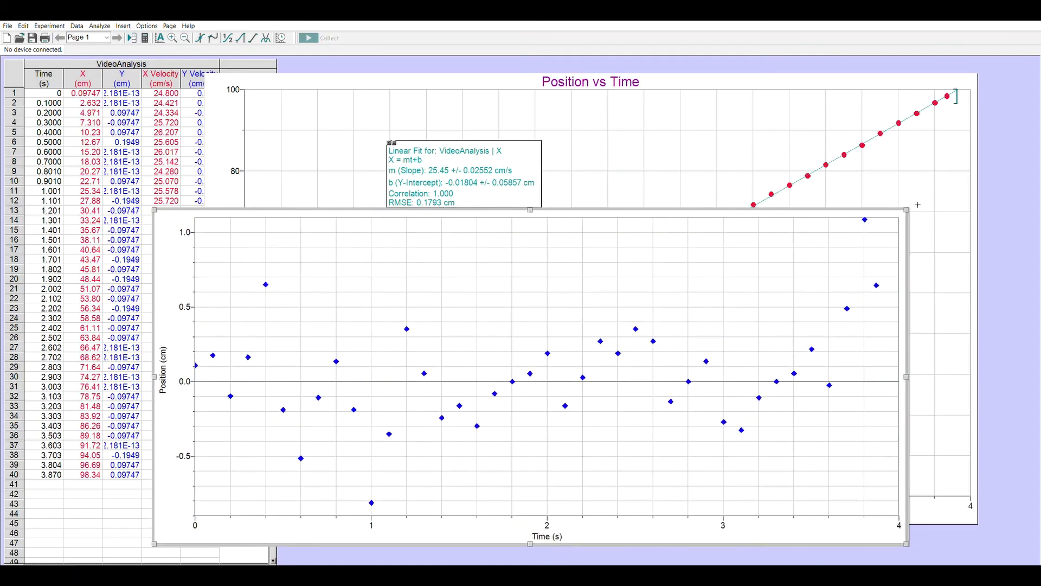
drag(911, 206, 966, 68)
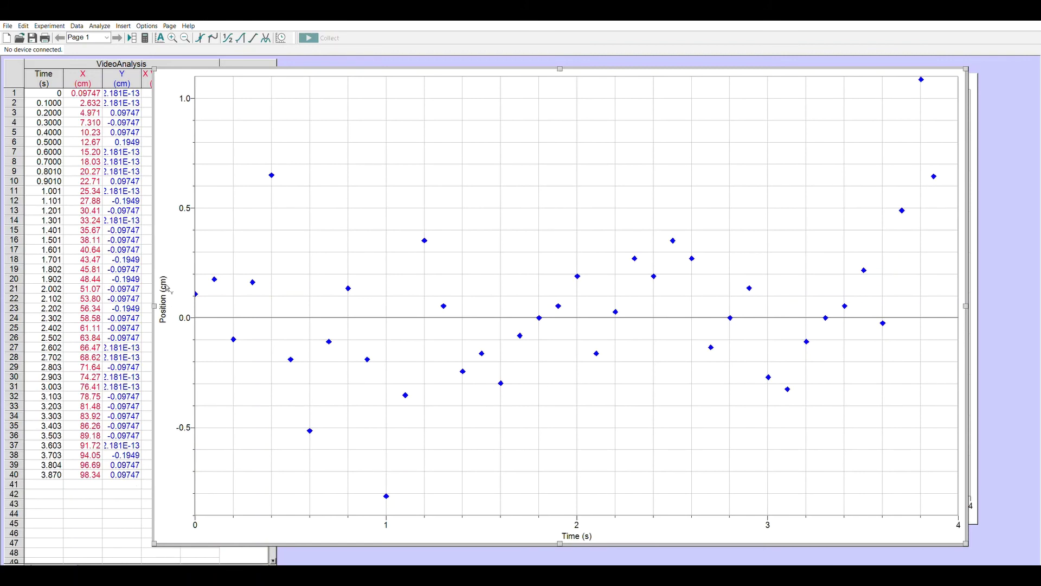
click(189, 316)
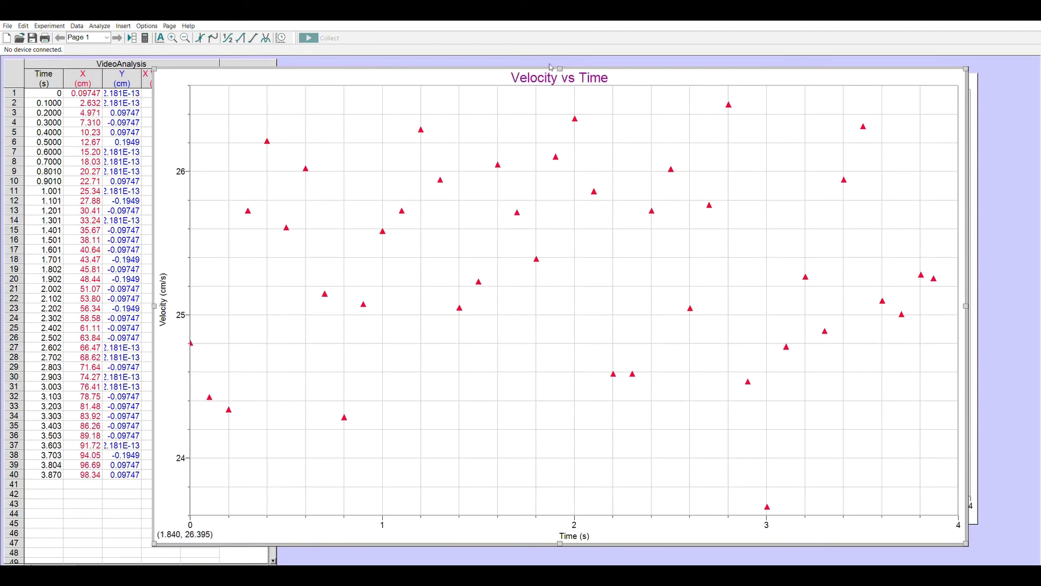
Step: Stretch the velocity graph taller and set its vertical axis from 0 to 50 cm/s
drag(560, 69, 561, 64)
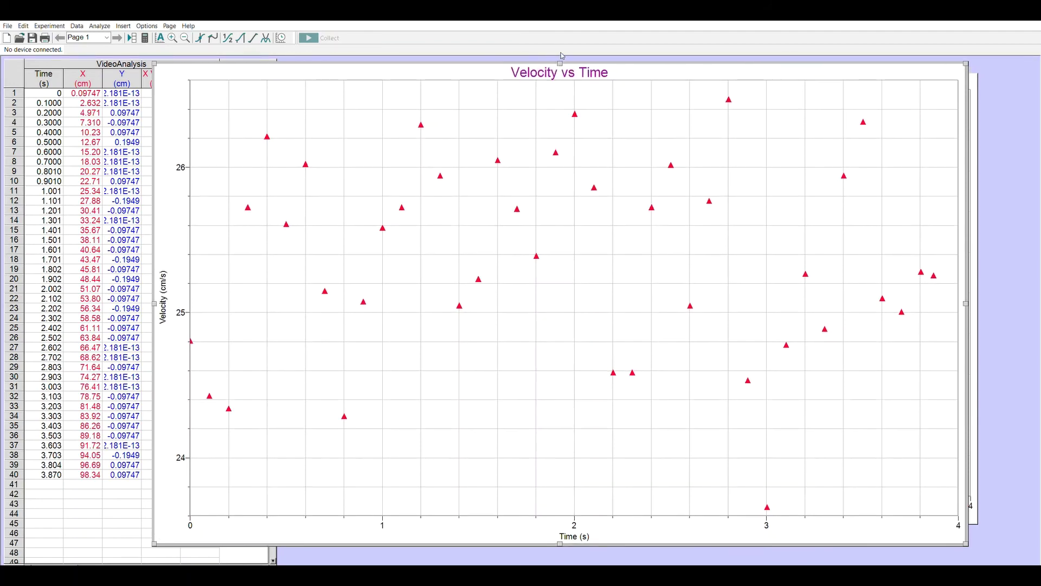
drag(560, 544, 561, 556)
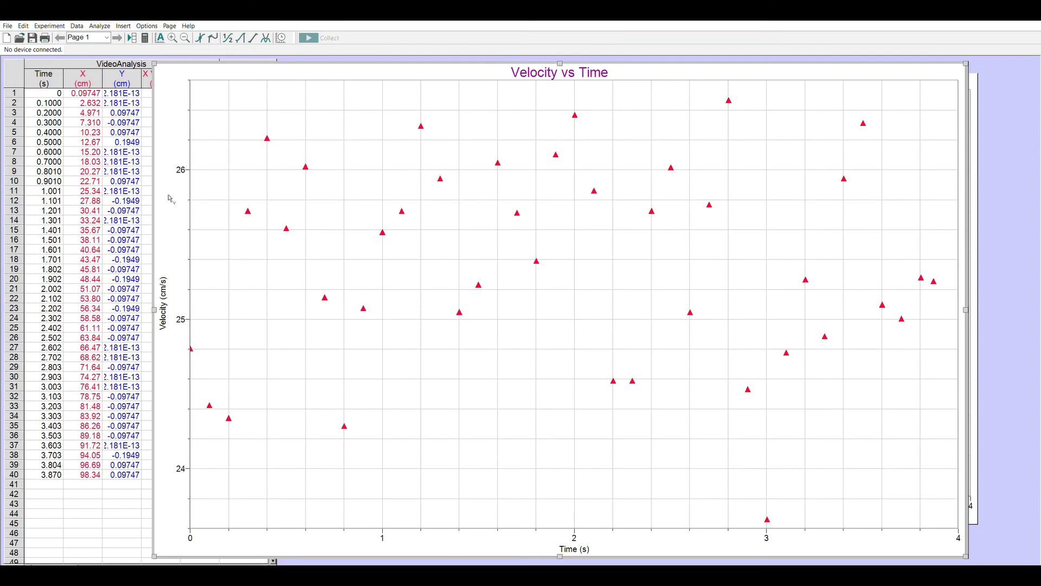
click(186, 165)
text(50)
key(Return)
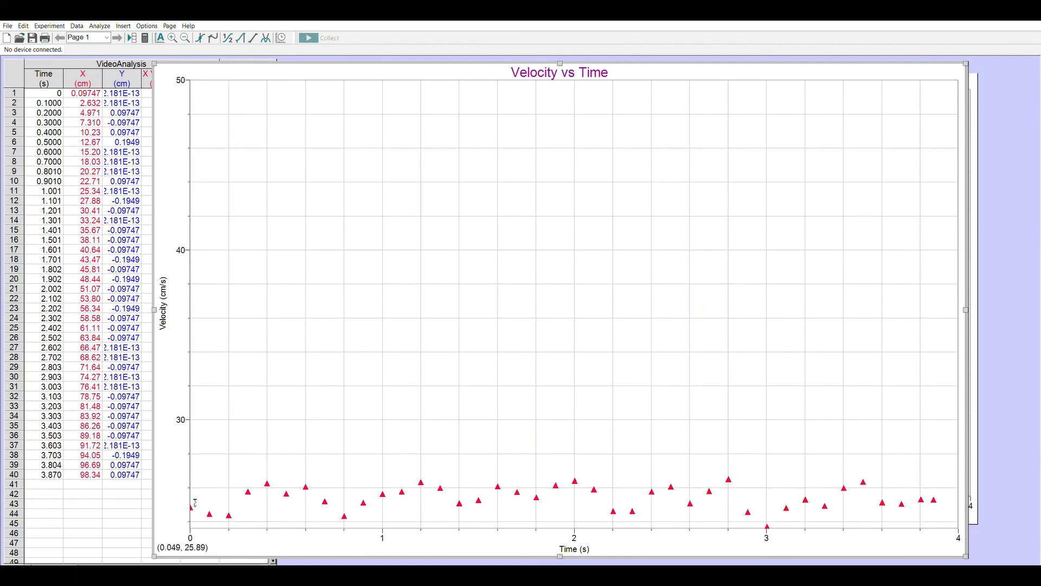
click(190, 525)
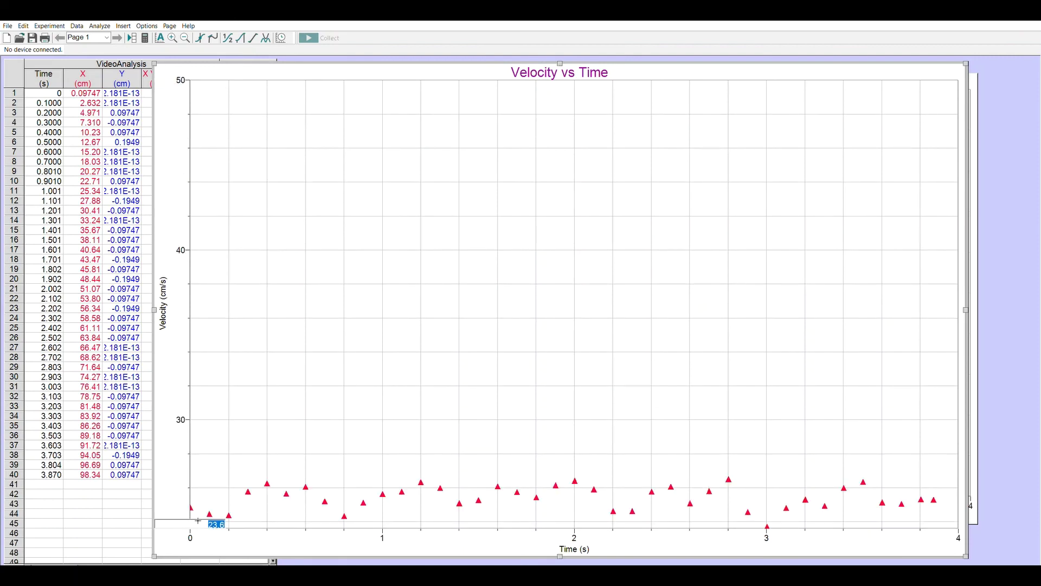
text(0)
key(Return)
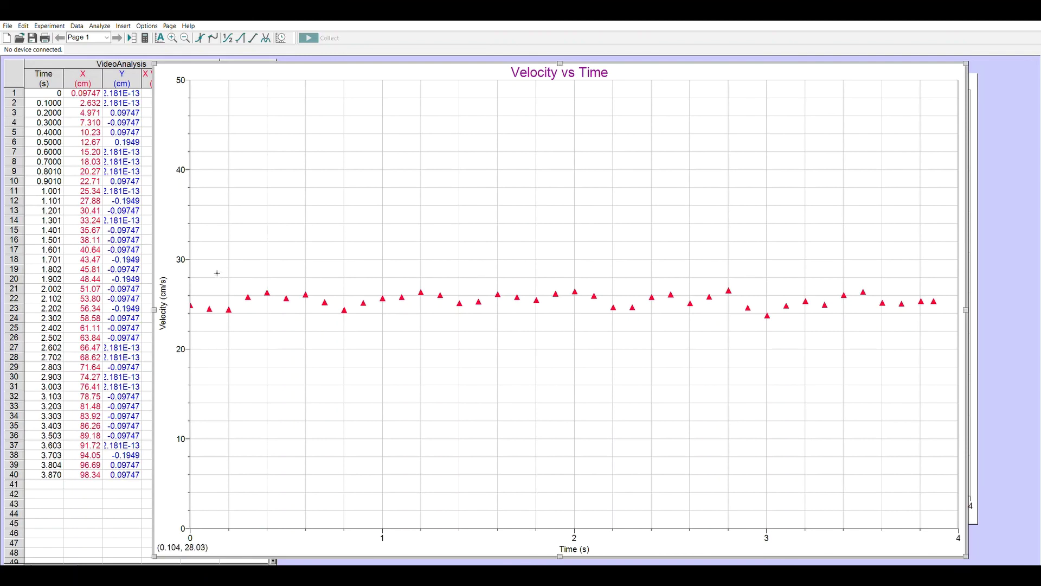
Step: Add X Velocity statistics (mean 25.39) for all velocity points, then bring Position vs Time forward
drag(201, 266, 965, 338)
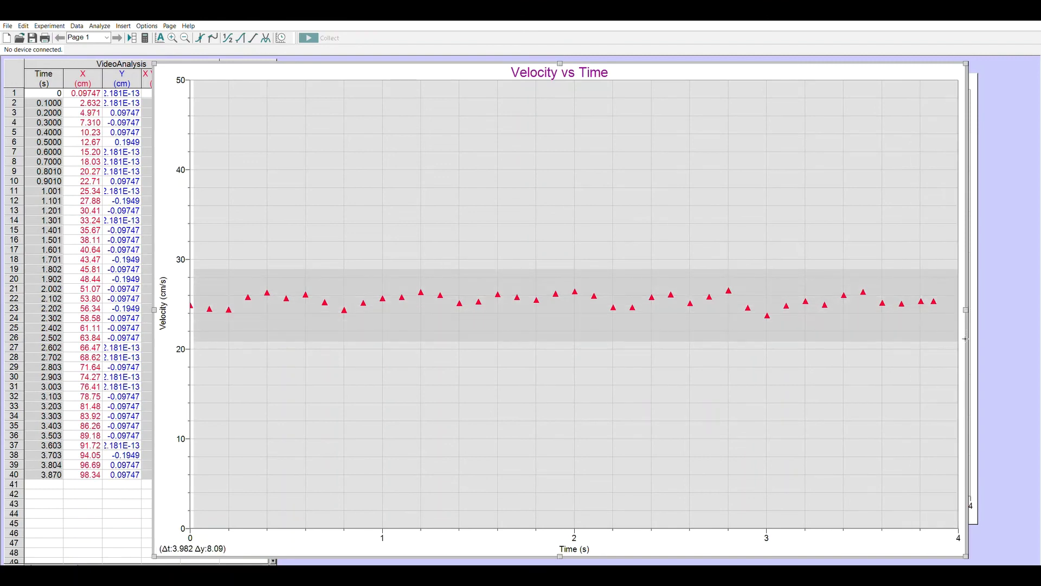
click(230, 35)
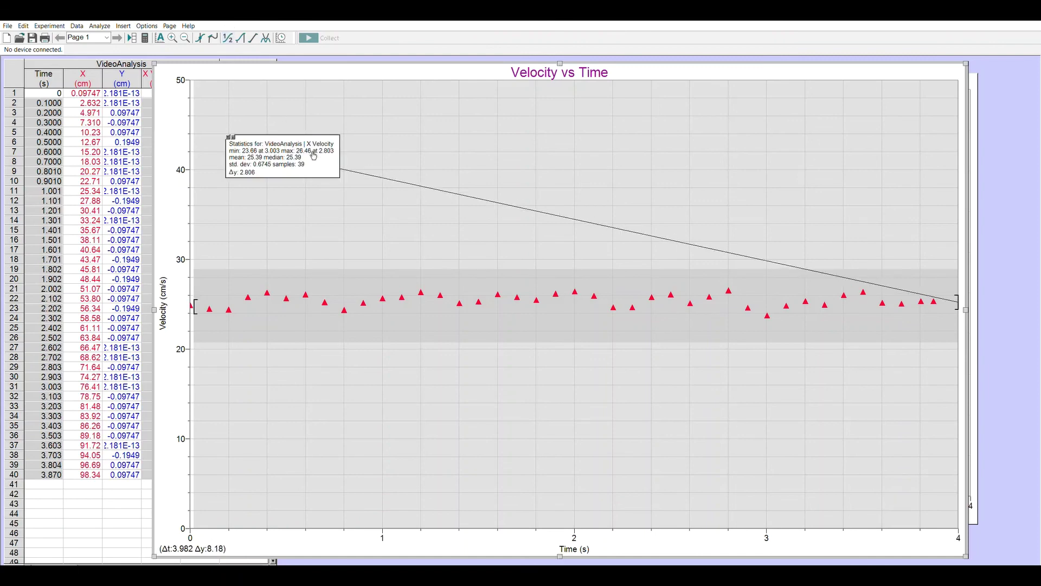
drag(353, 162, 477, 192)
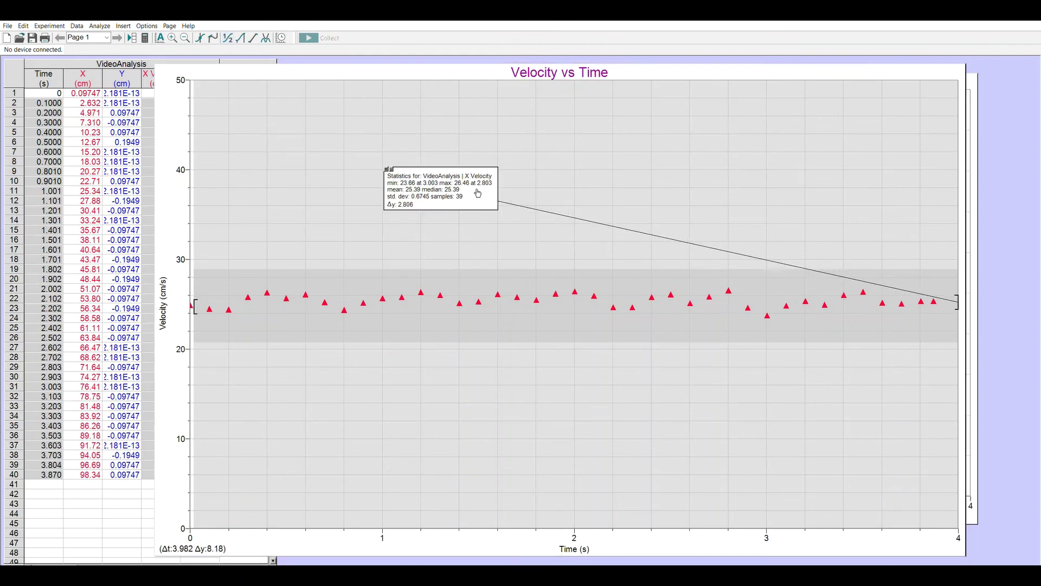
click(598, 191)
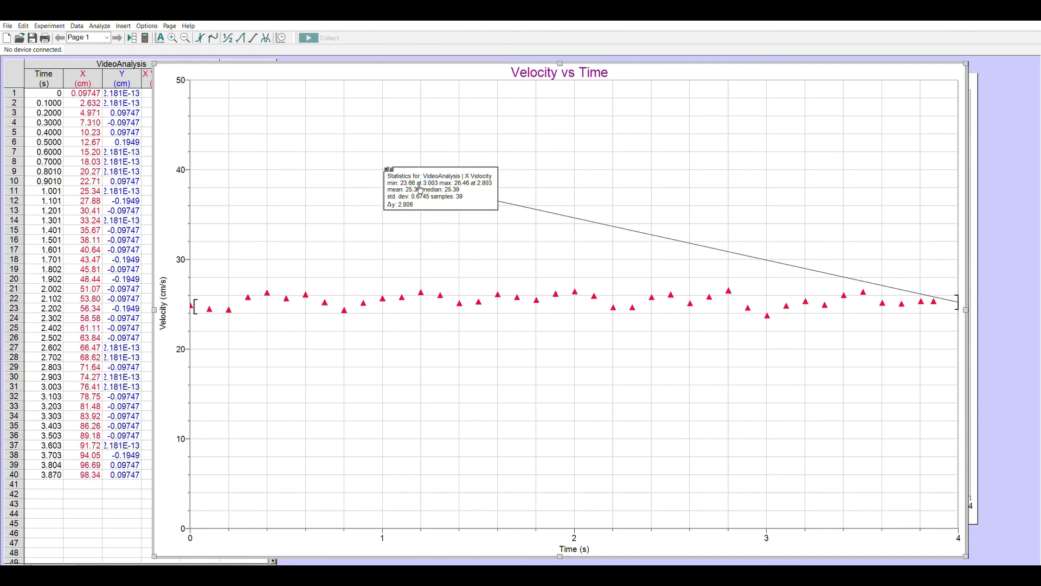
click(977, 233)
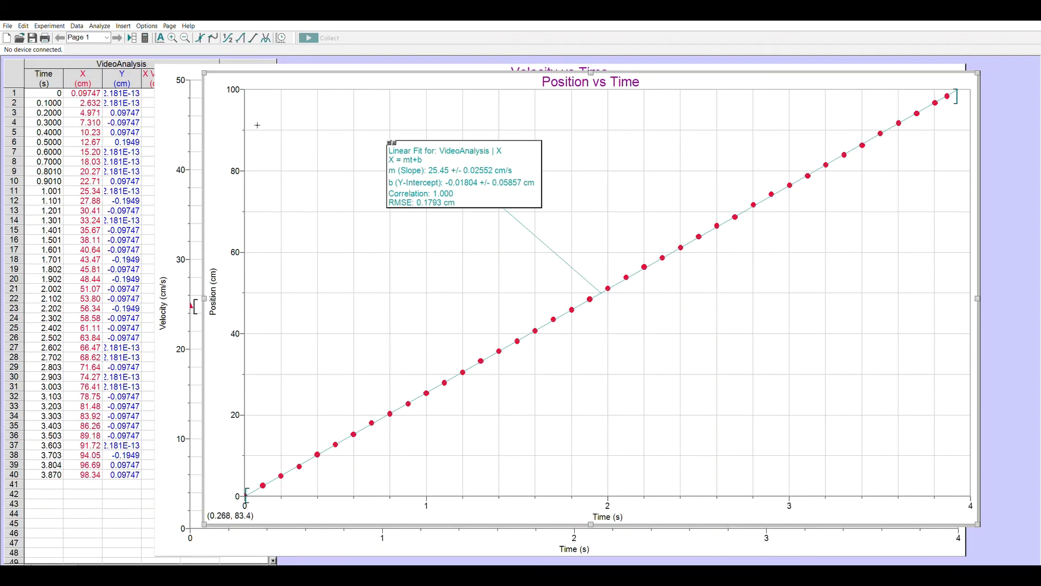
click(93, 74)
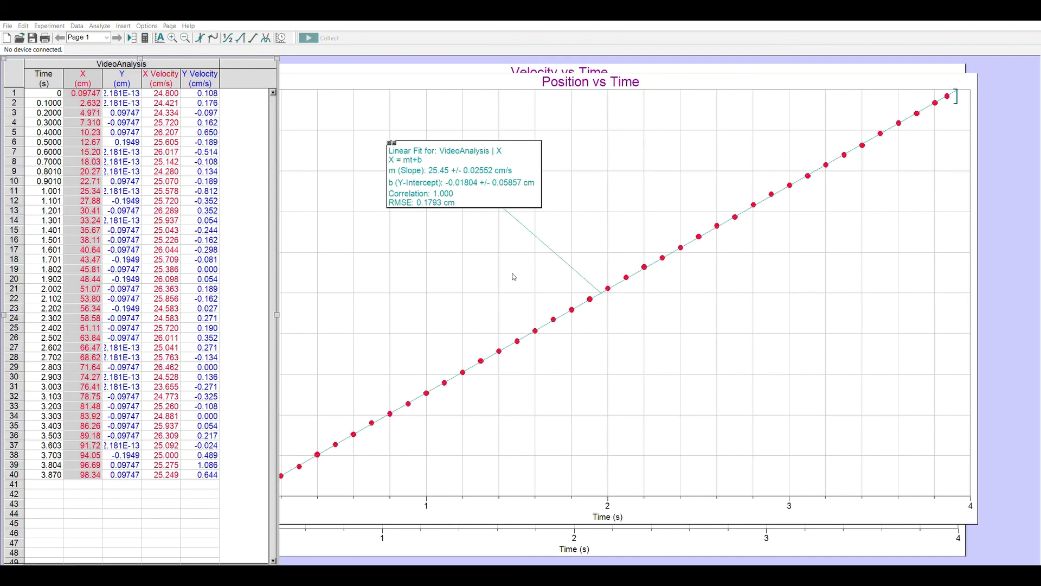
click(594, 375)
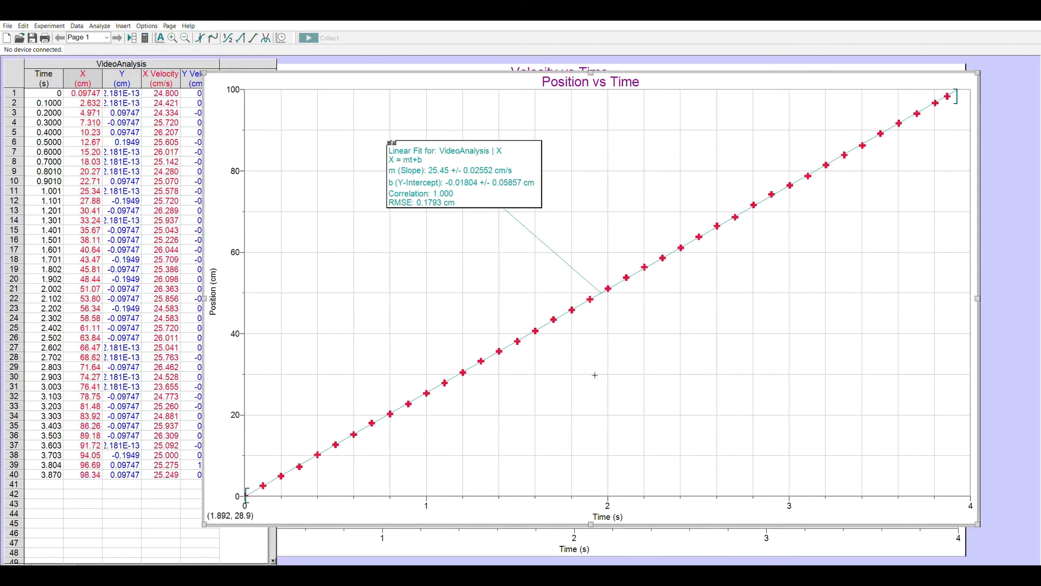